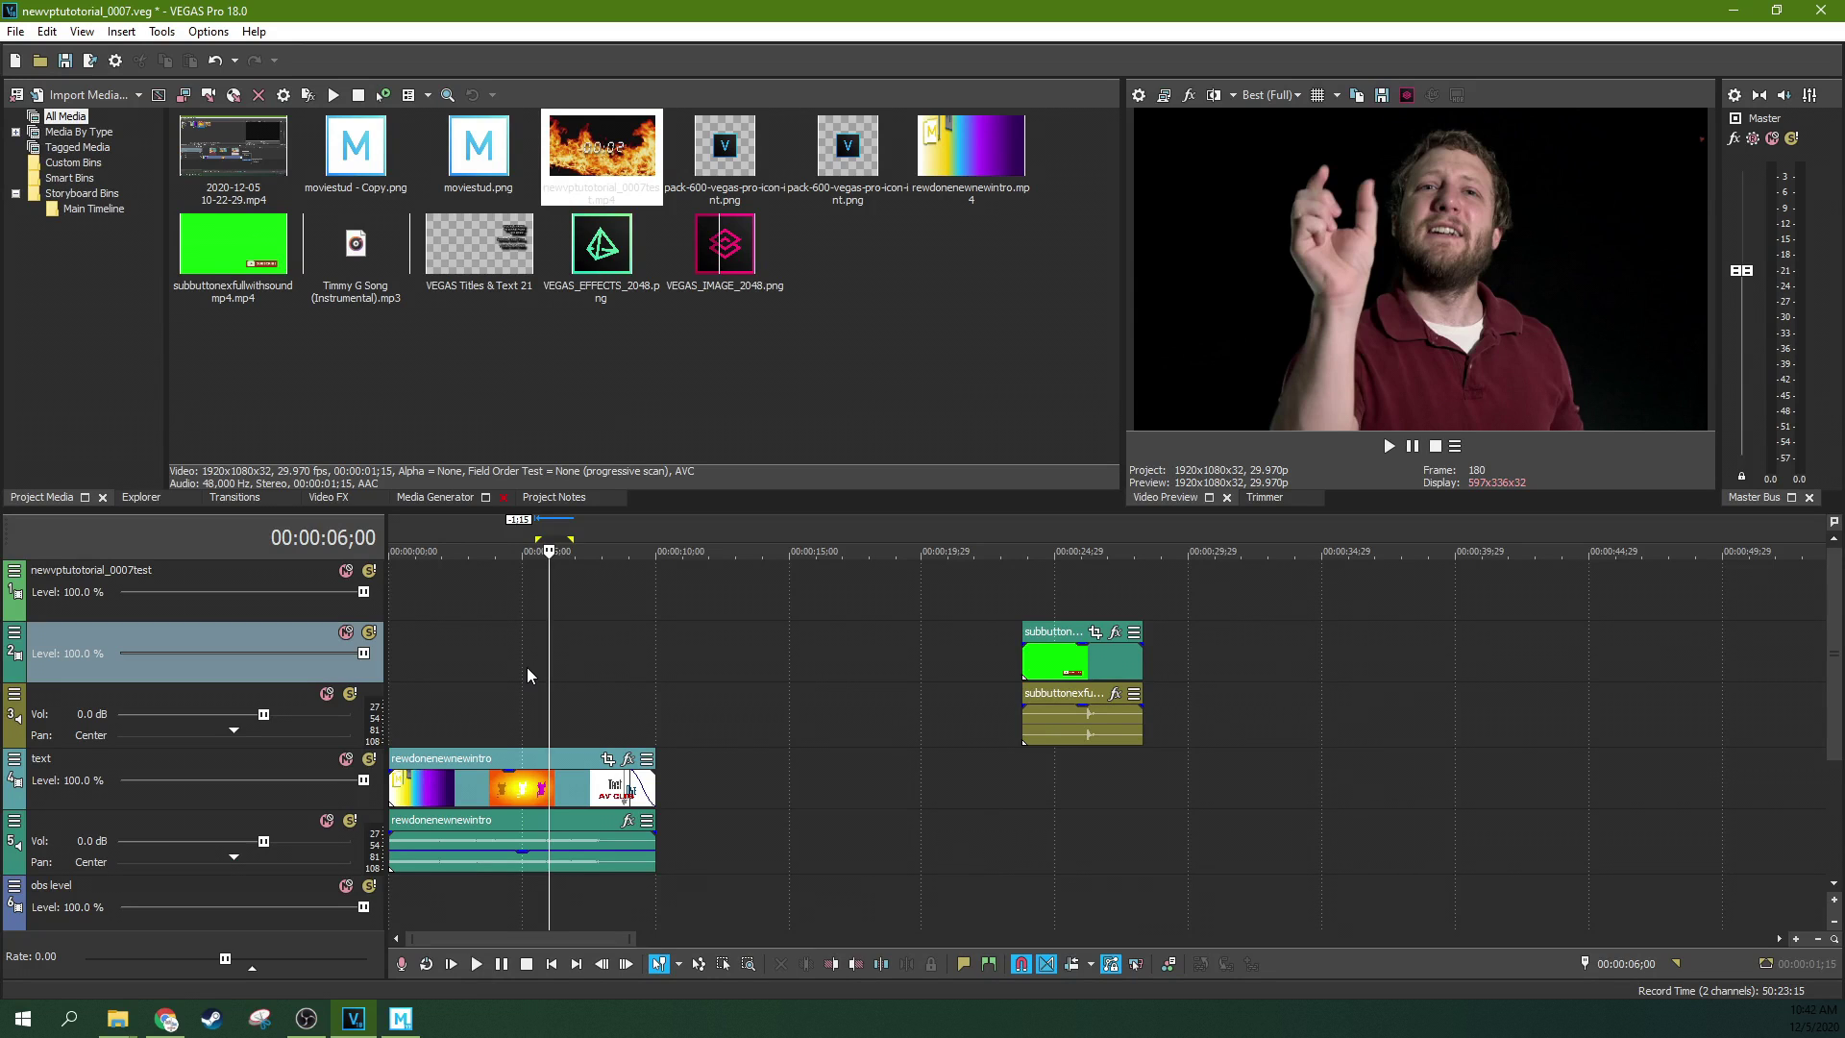
Step: Jump to the fire countdown part of the intro and select the green subscribe clip and its audio
left_click(526, 668)
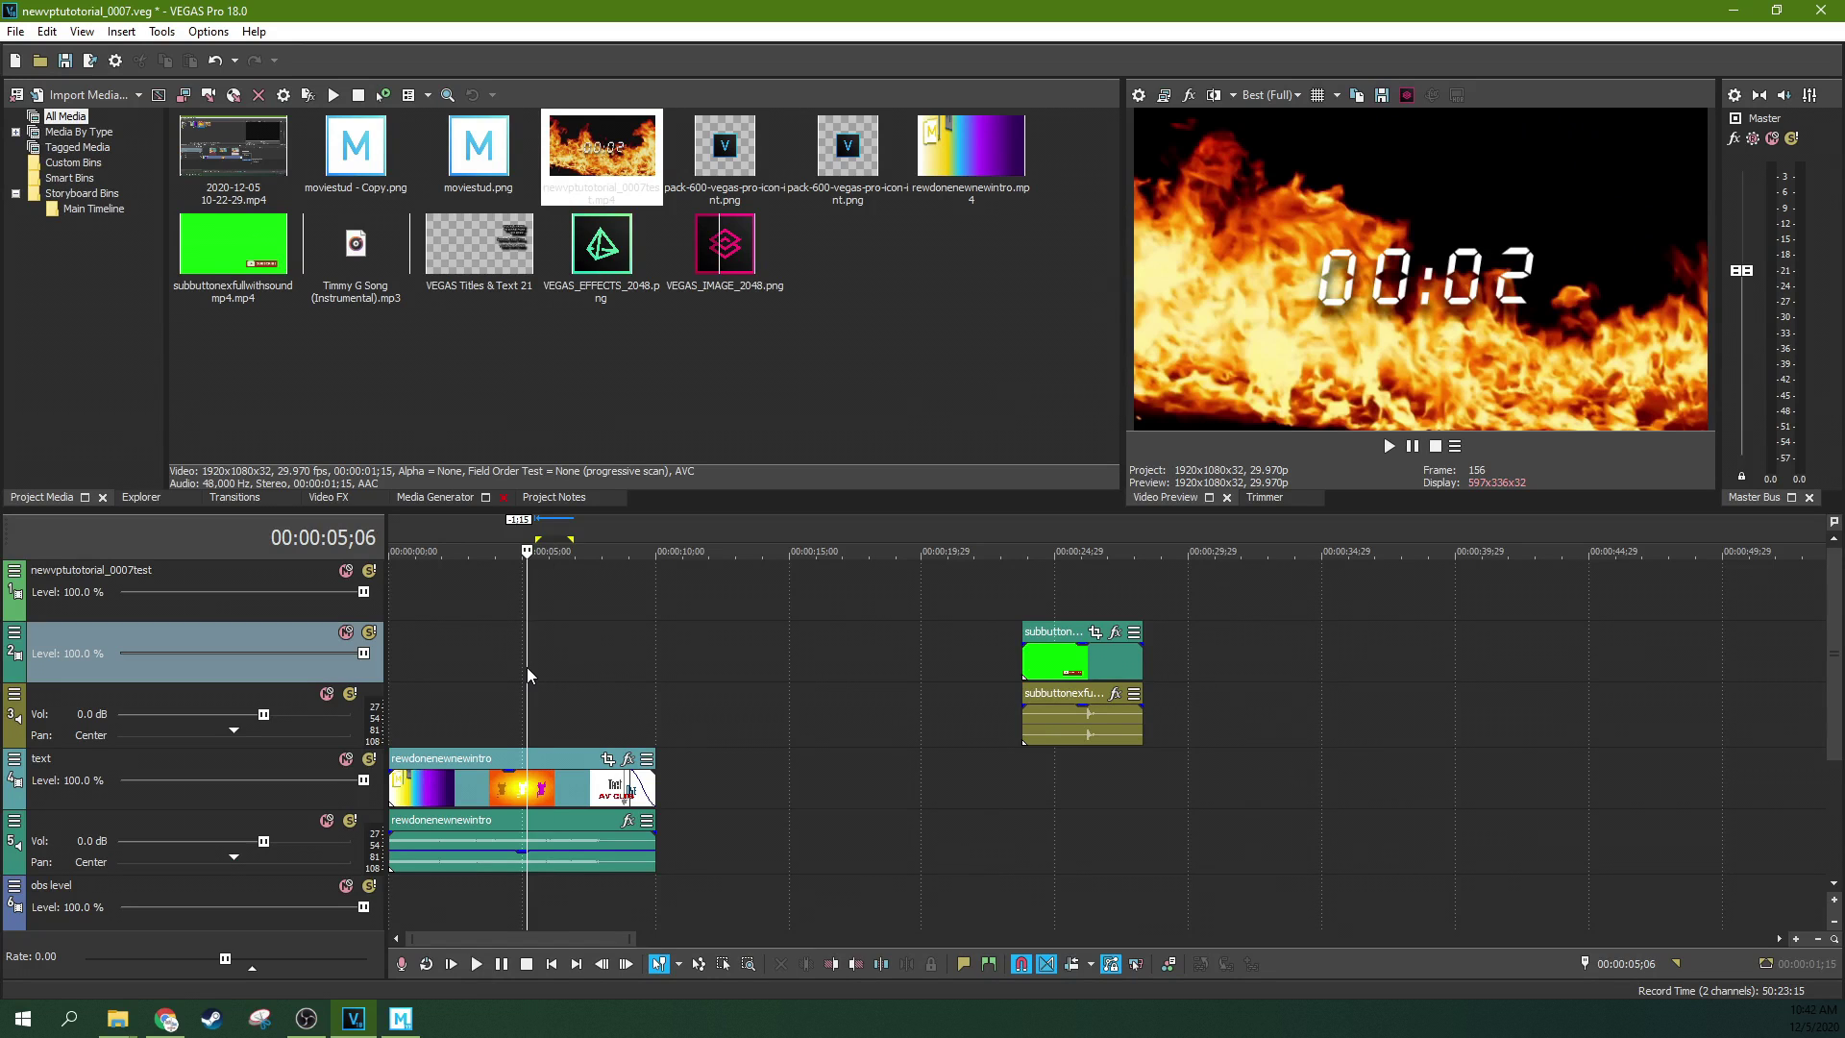
left_click(1060, 680)
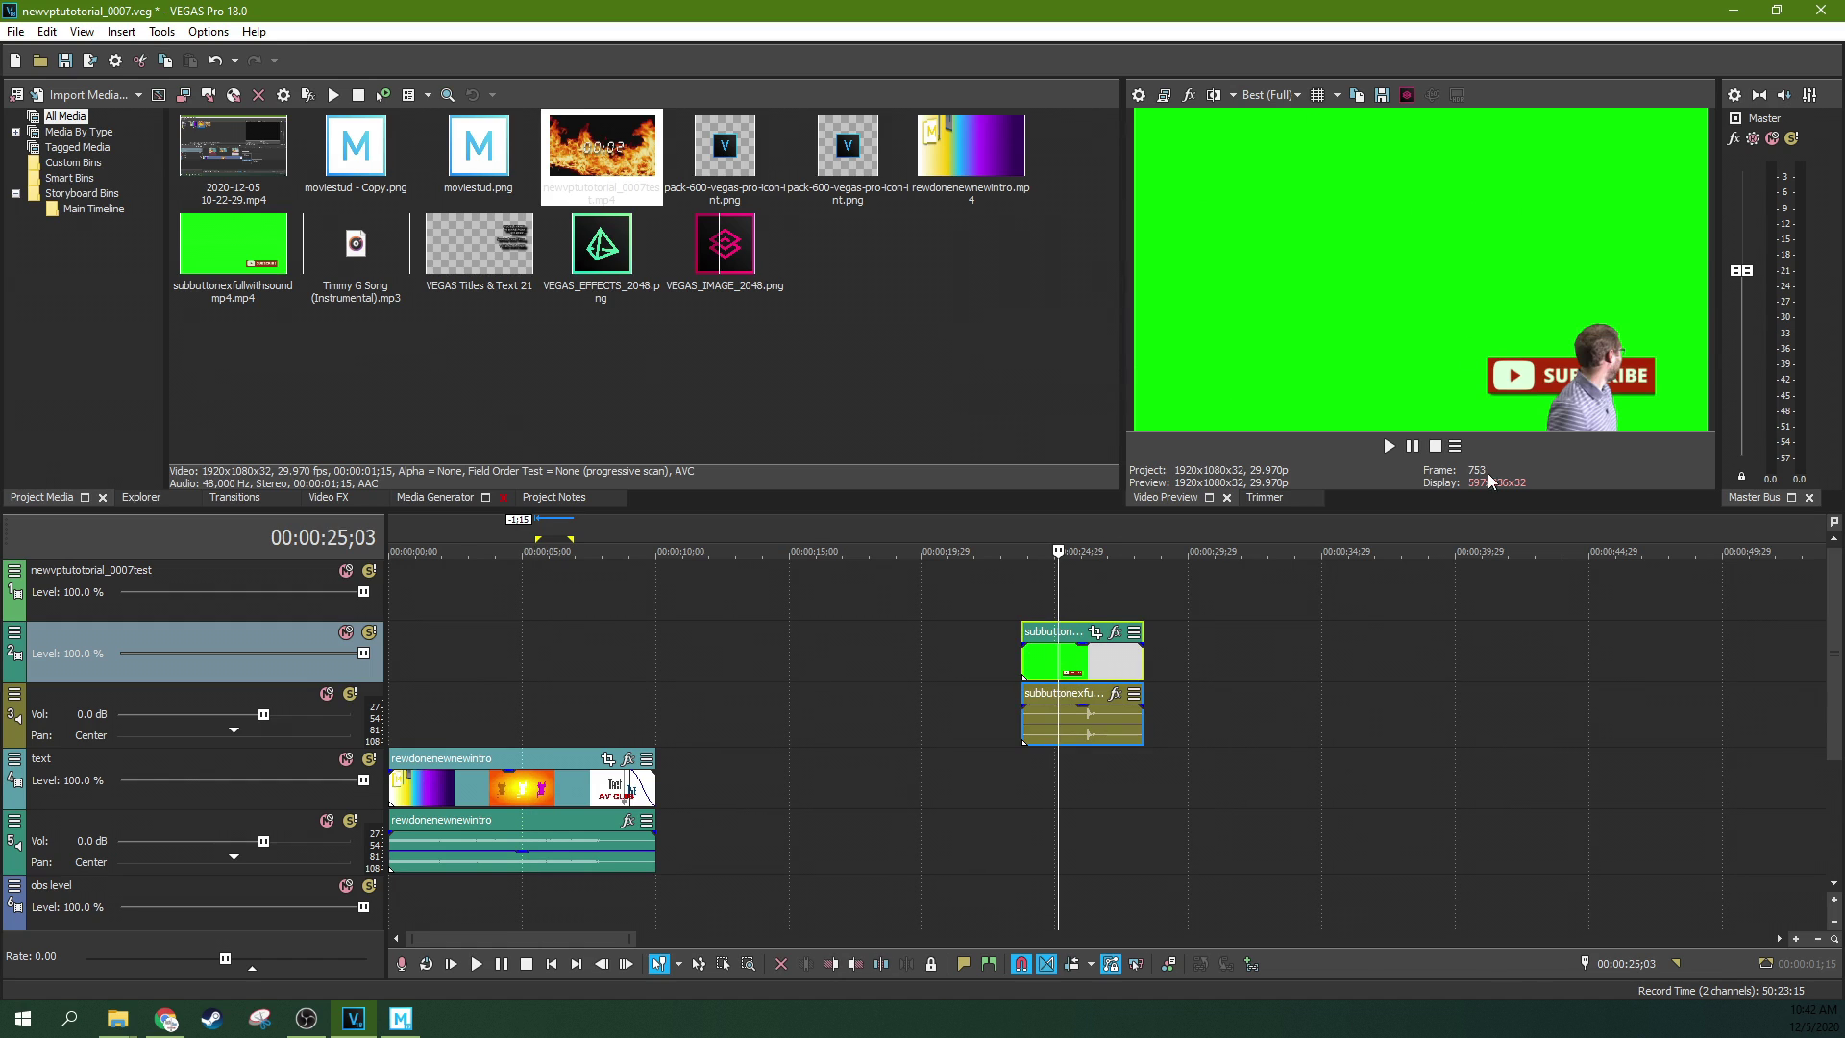
left_click(1085, 686)
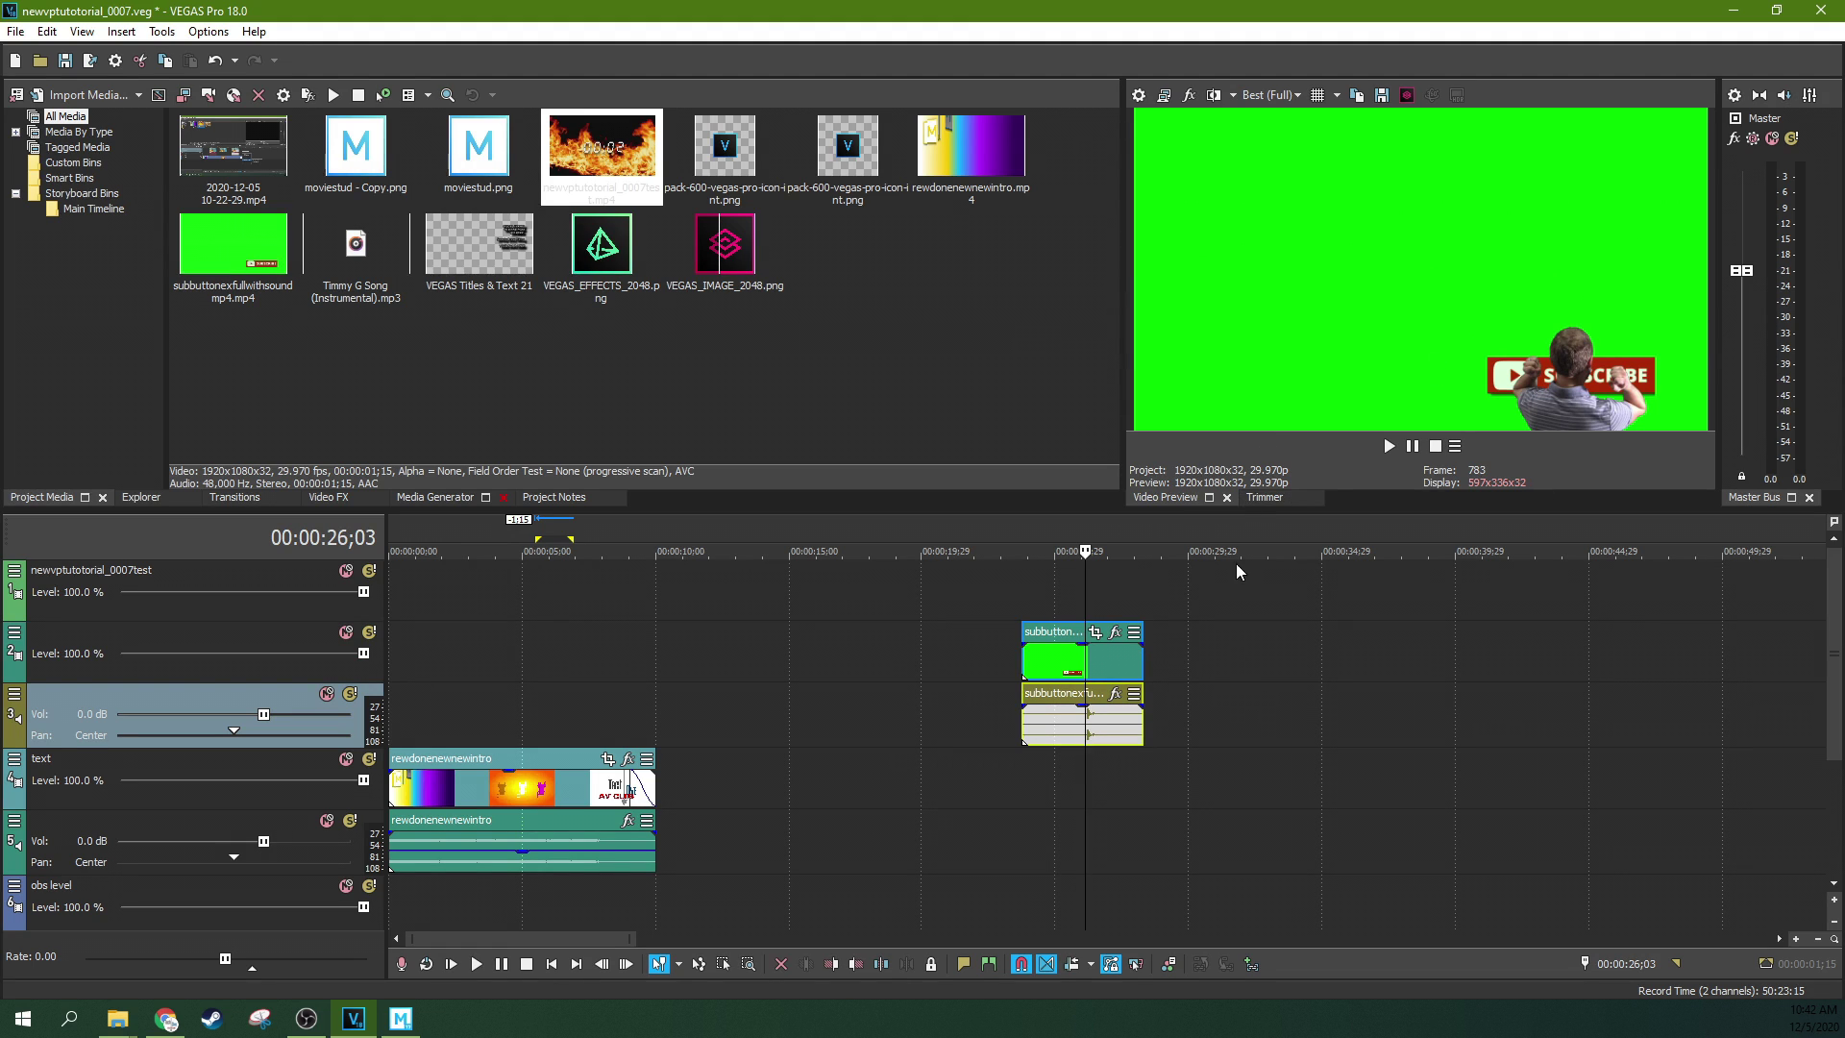
left_click(1046, 663)
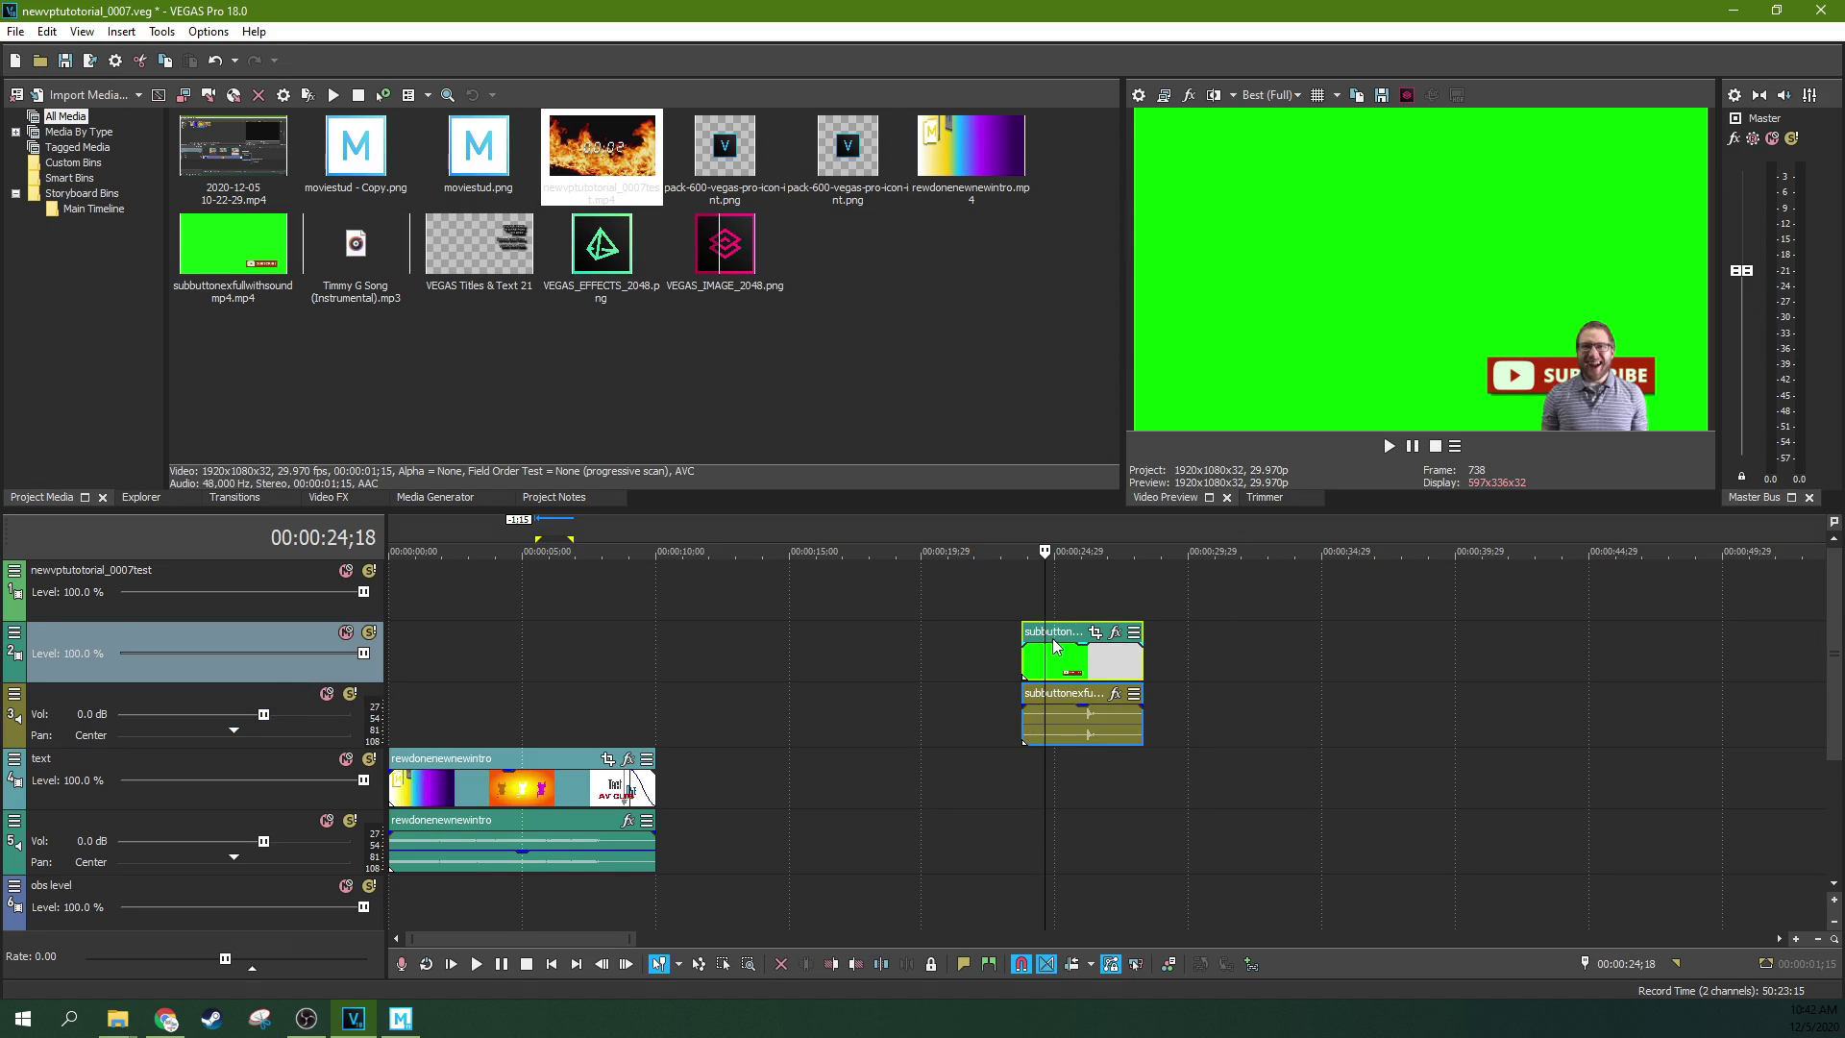
Step: Add the green subscribe clip to track 2 as video only, preview it, then delete it
left_click_drag(221, 298, 261, 307)
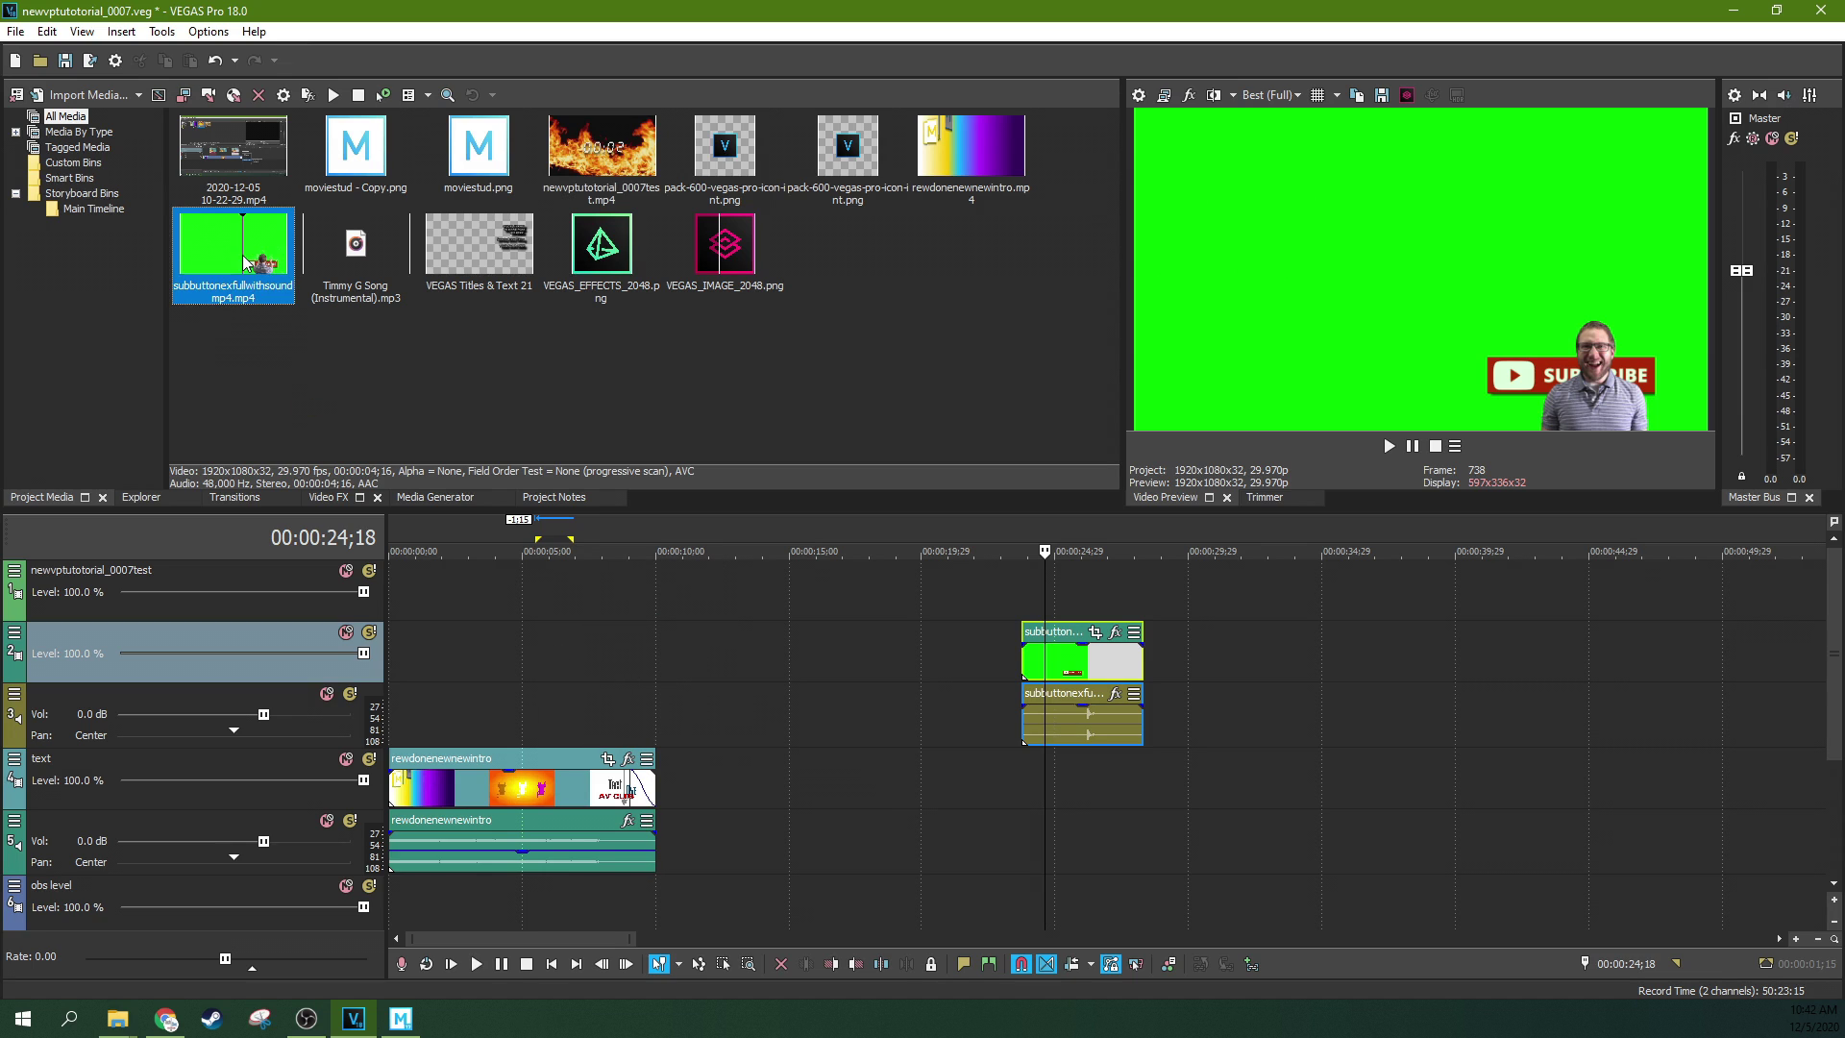
mouse_move(232, 256)
left_mouse_down()
mouse_move(770, 656)
mouse_move(697, 649)
left_mouse_up()
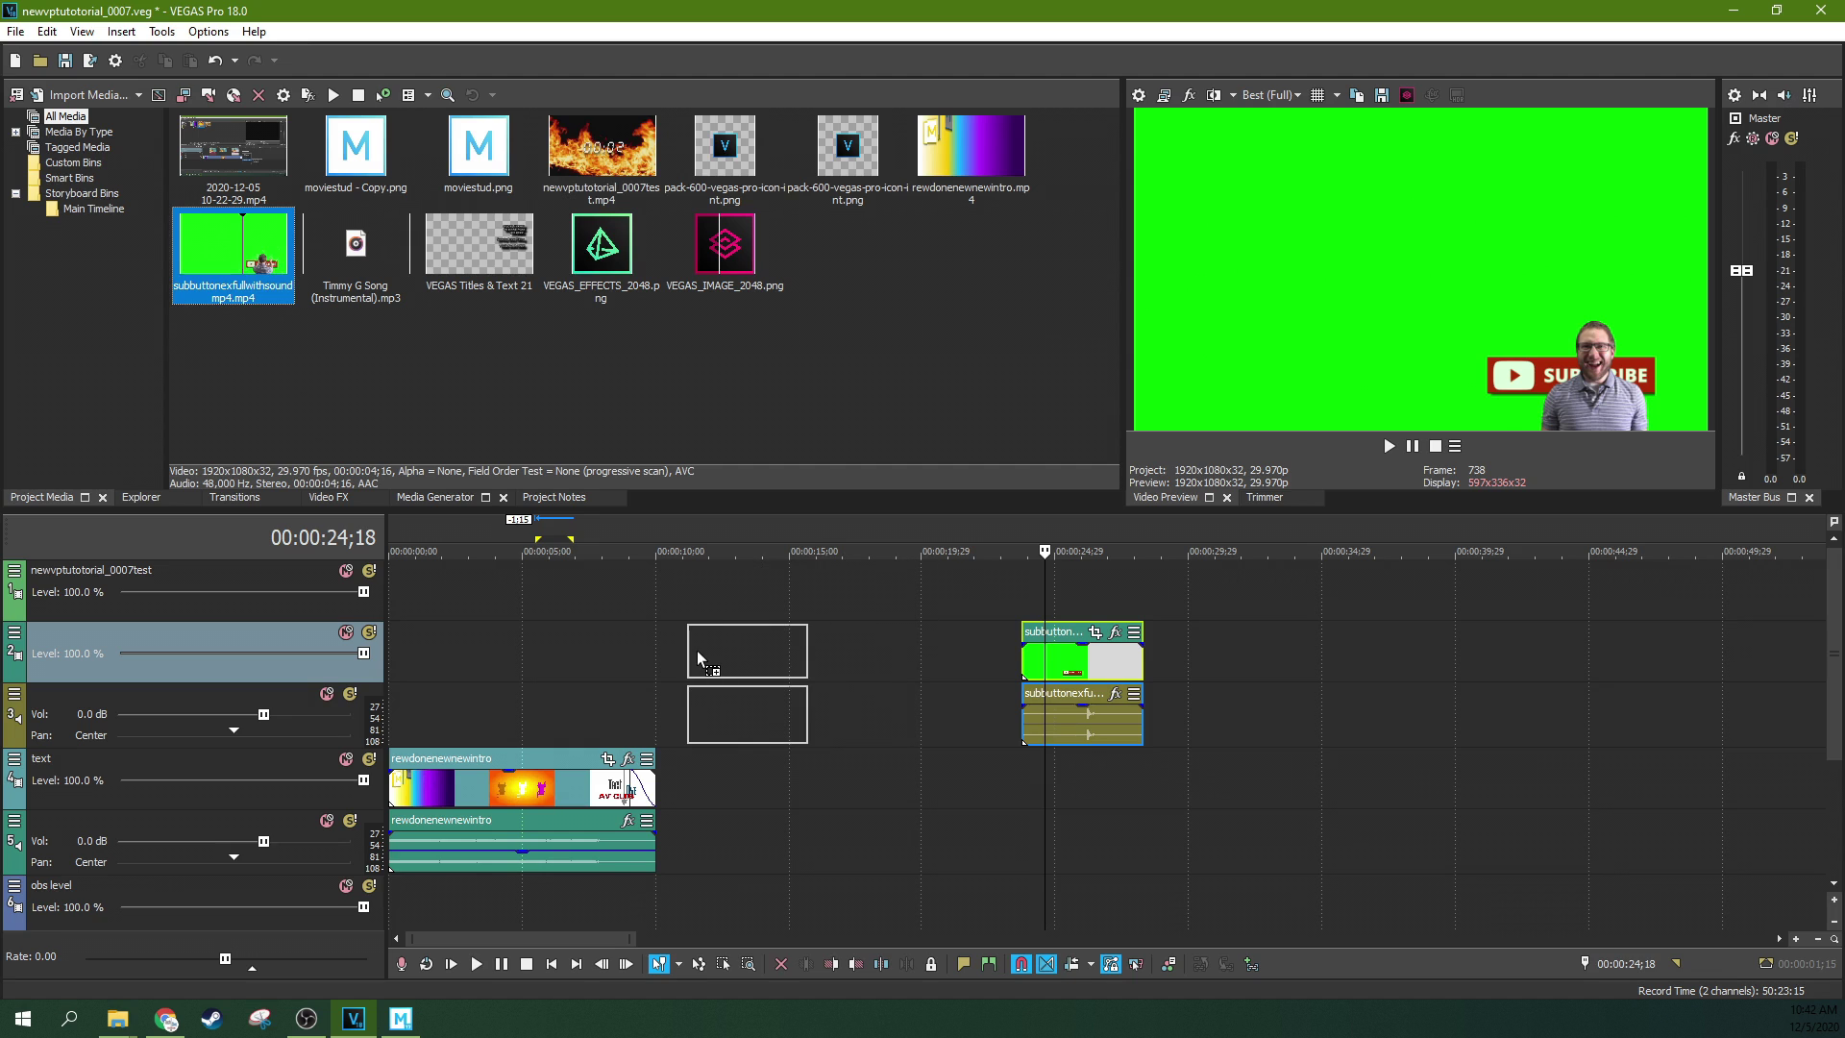
mouse_move(774, 759)
left_click(900, 757)
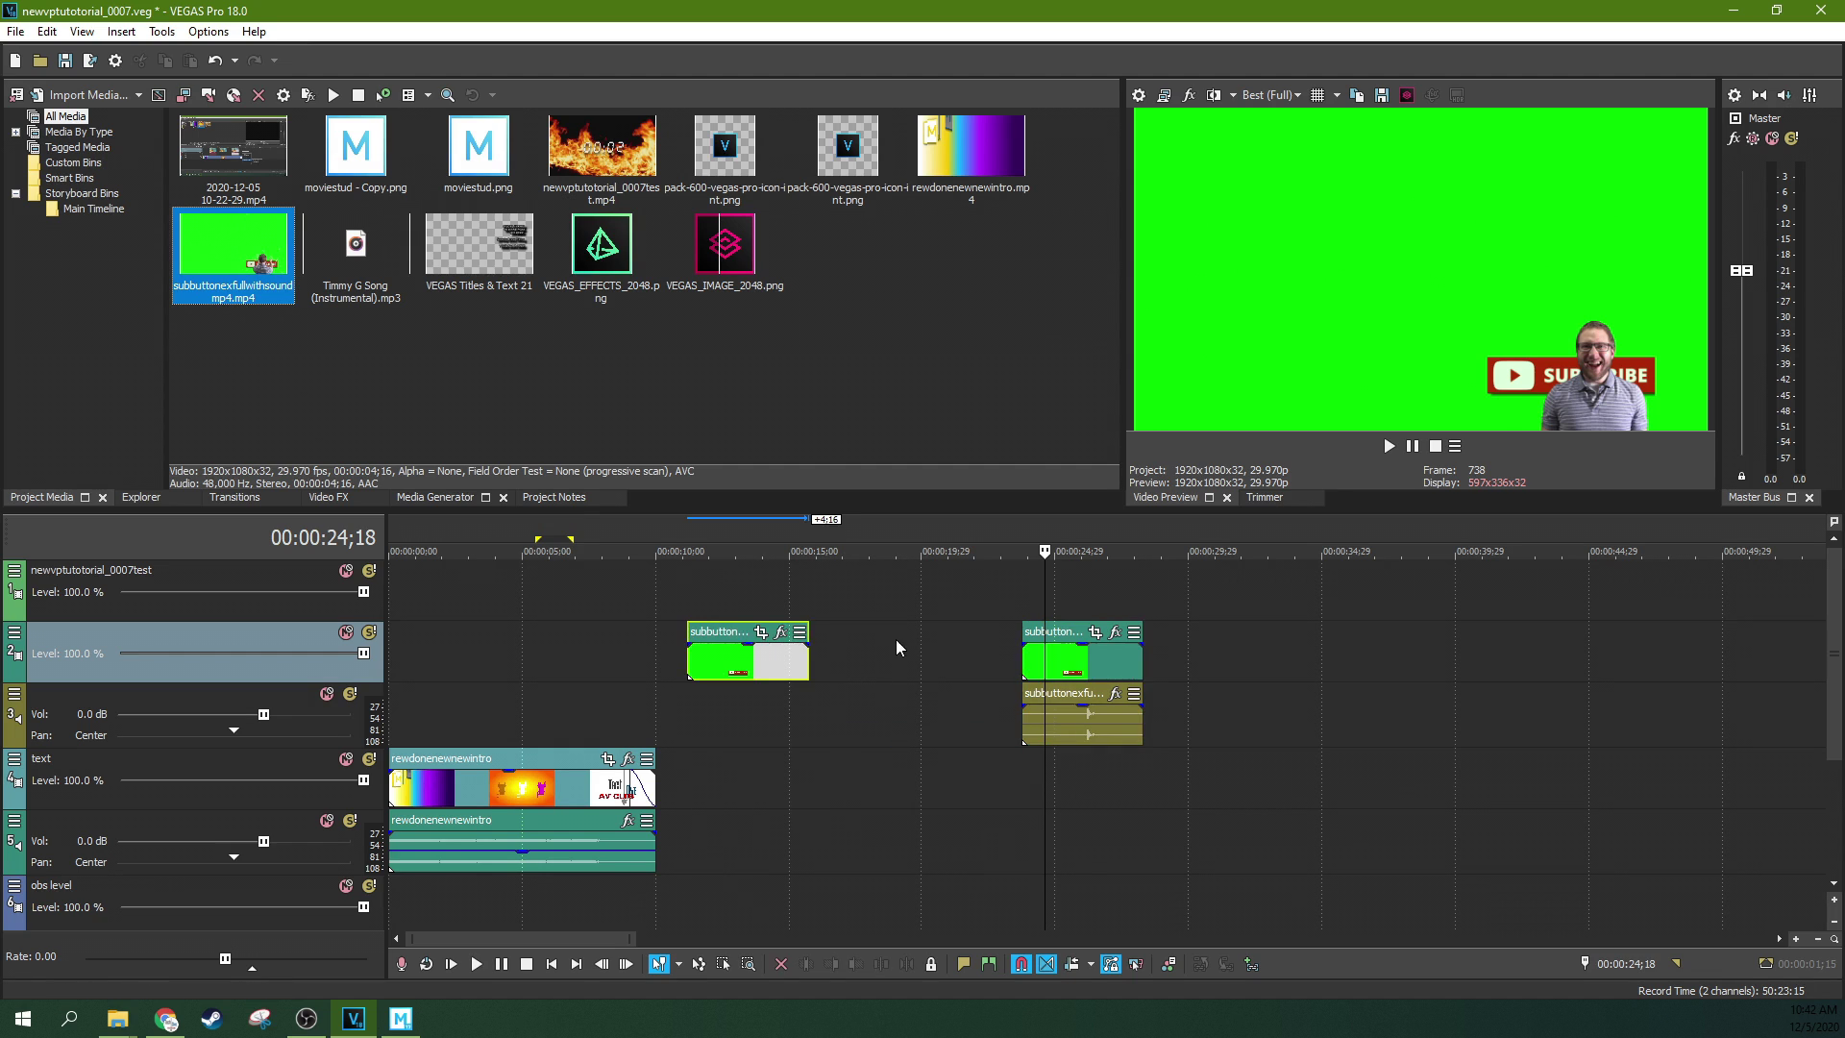
left_click(753, 691)
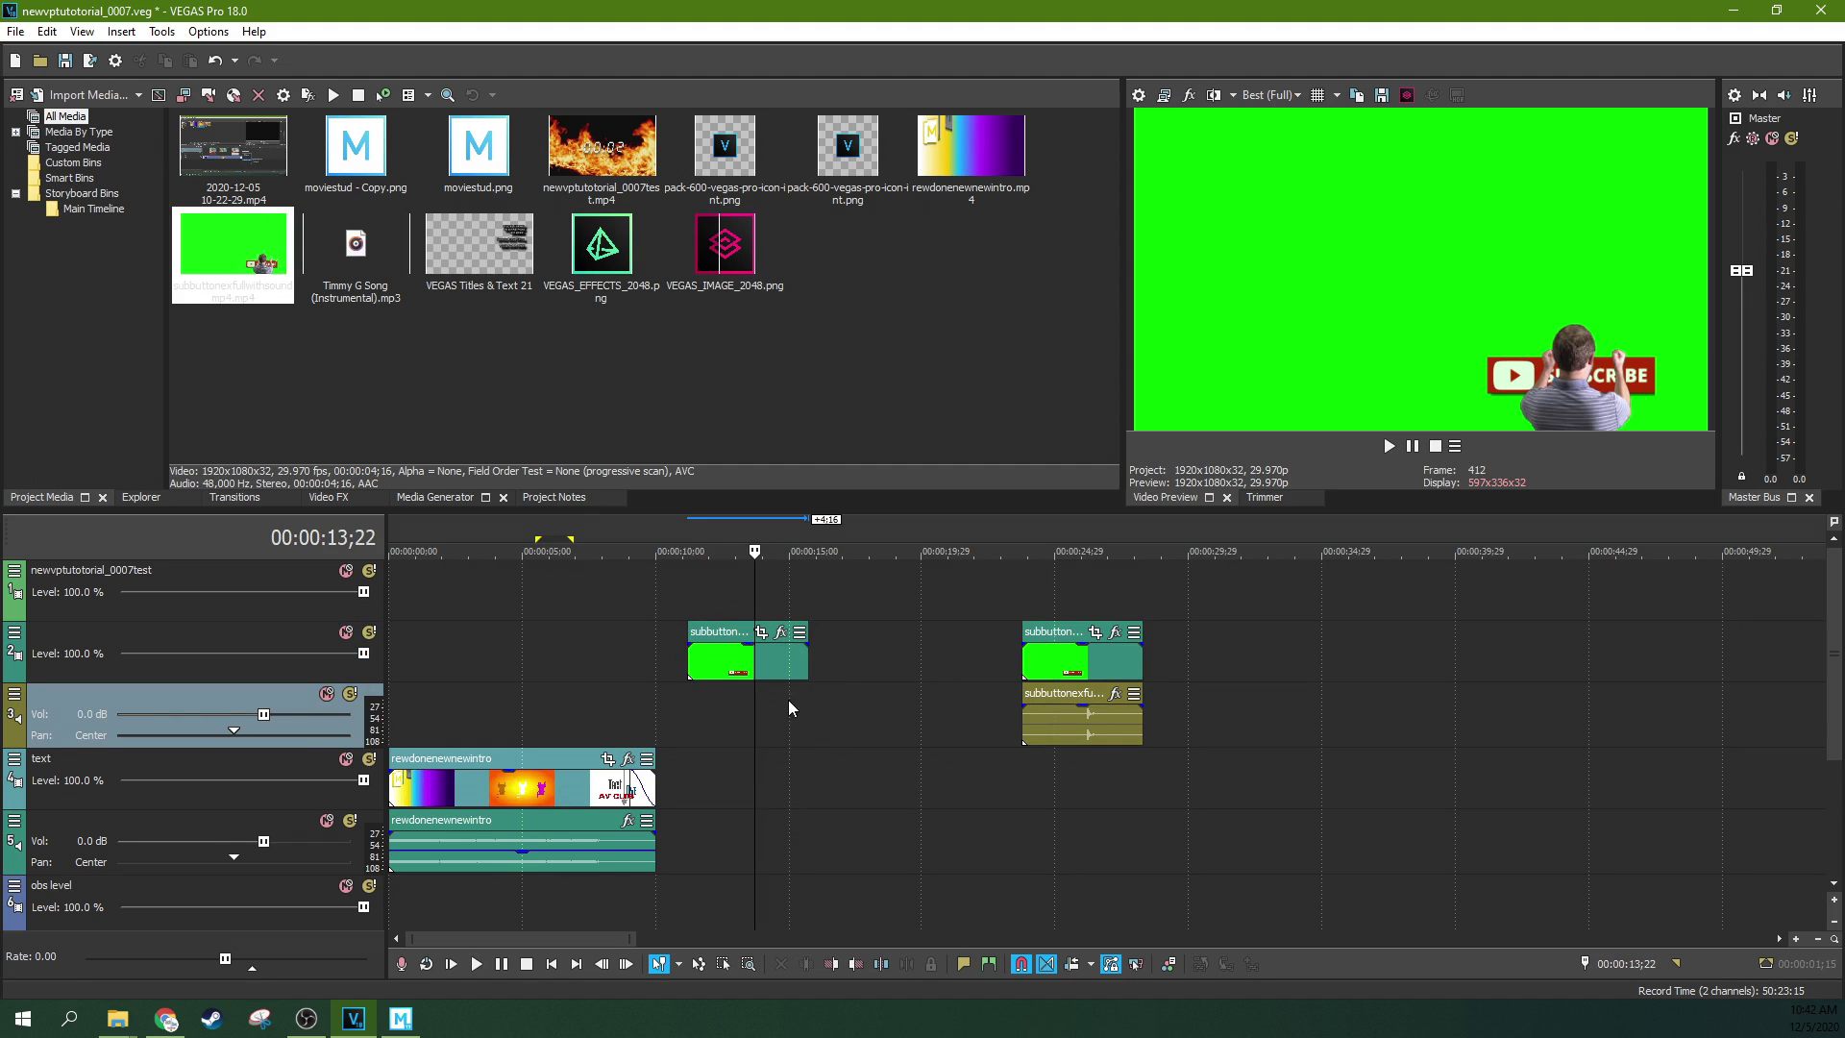
left_click(724, 664)
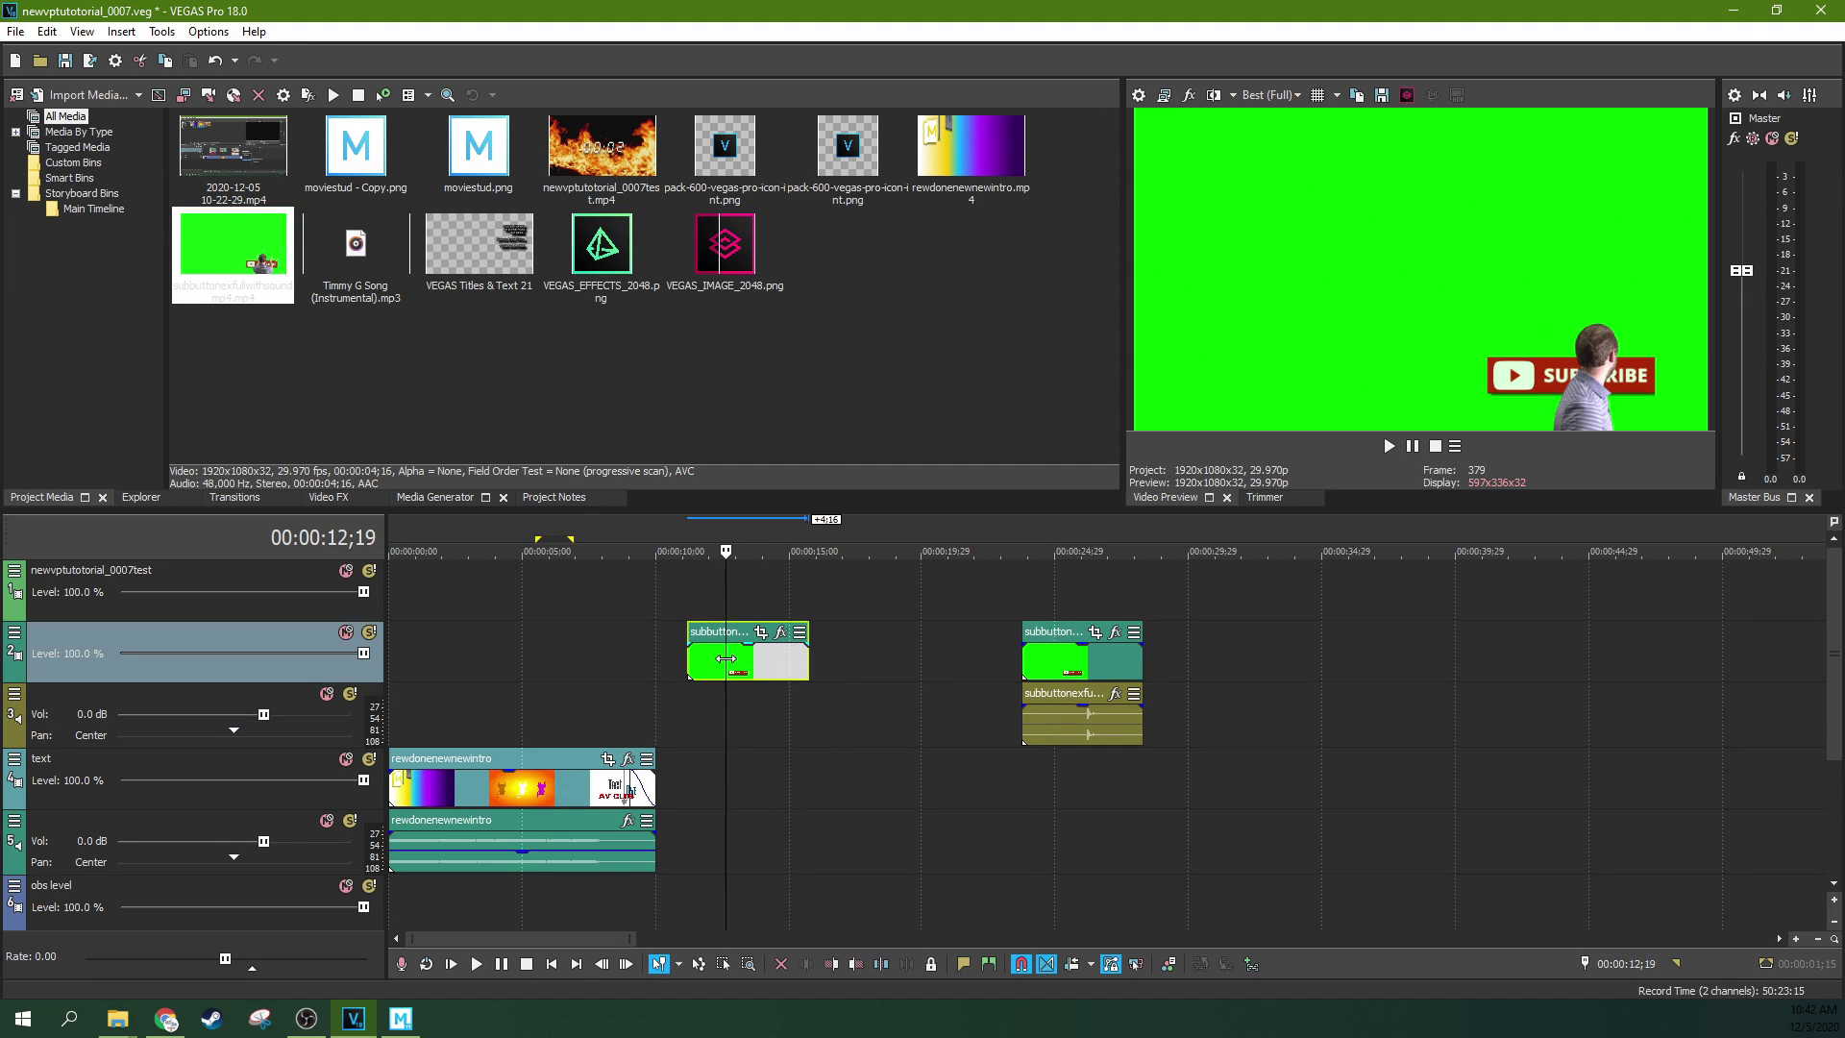
key("Delete")
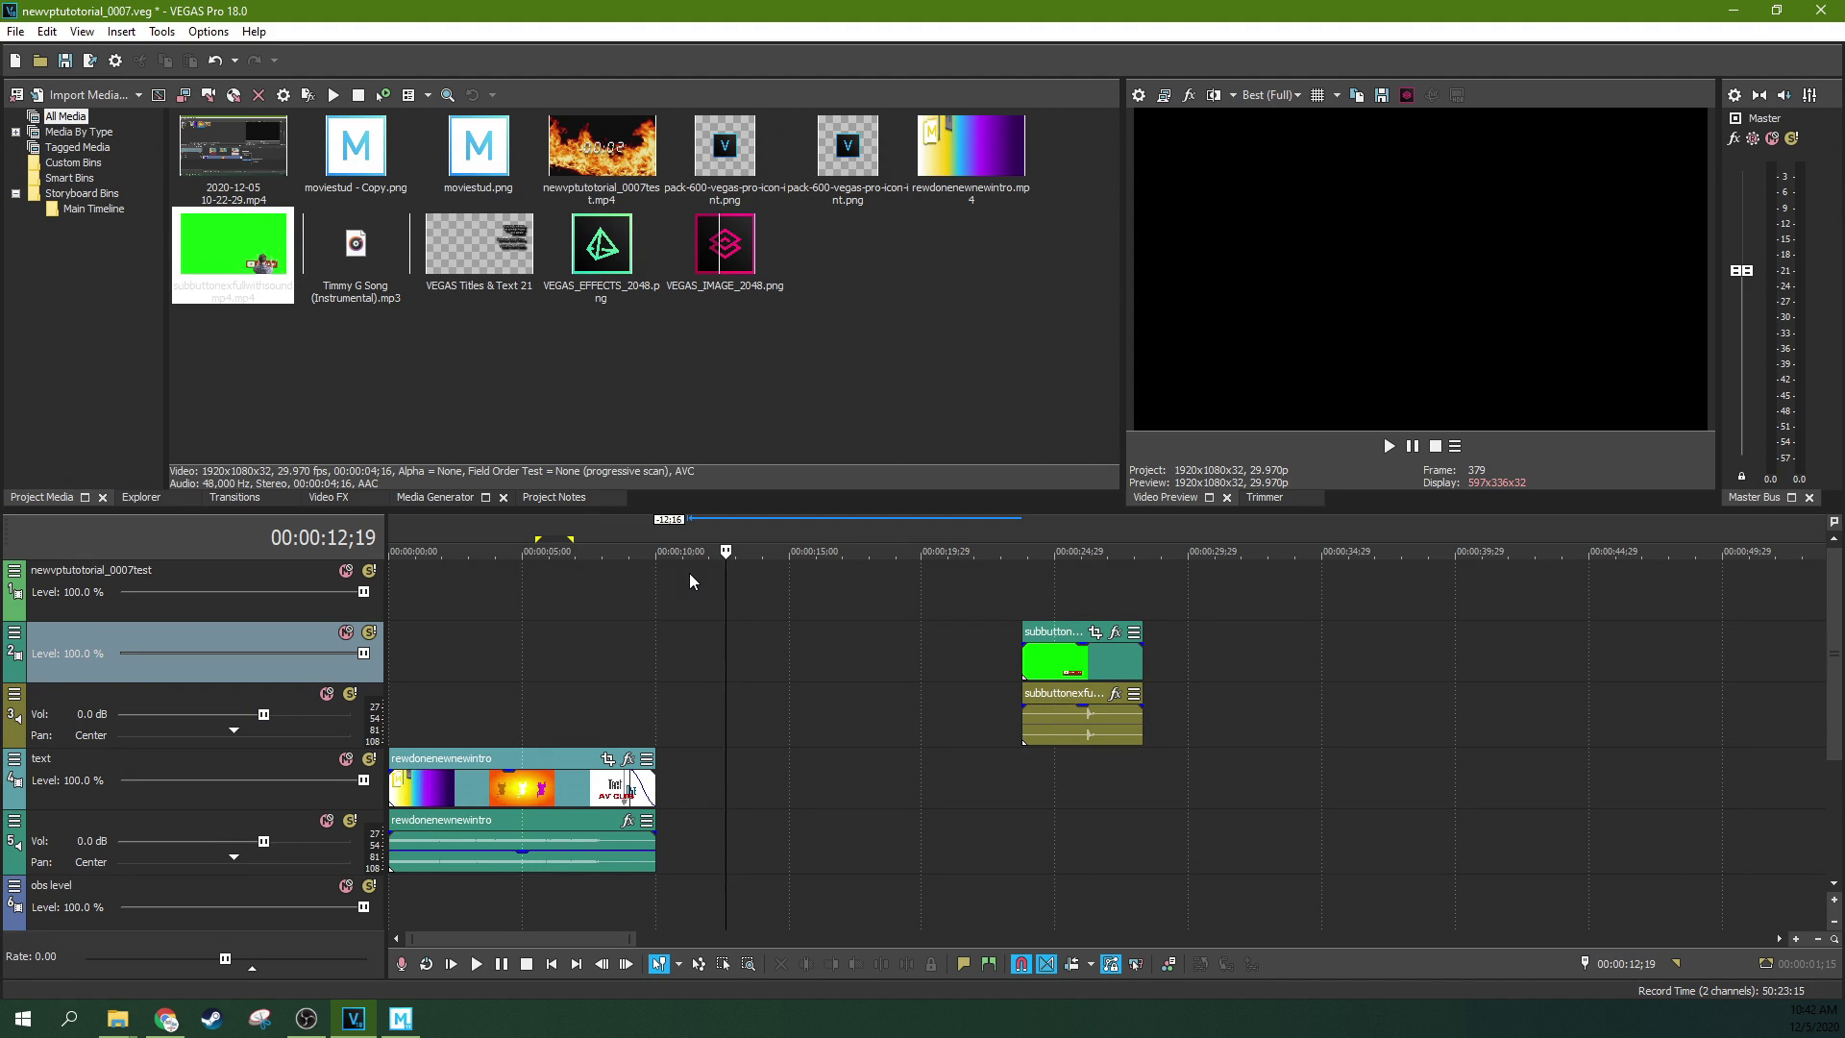
Step: Mark a time selection over part of the intro
left_click(555, 706)
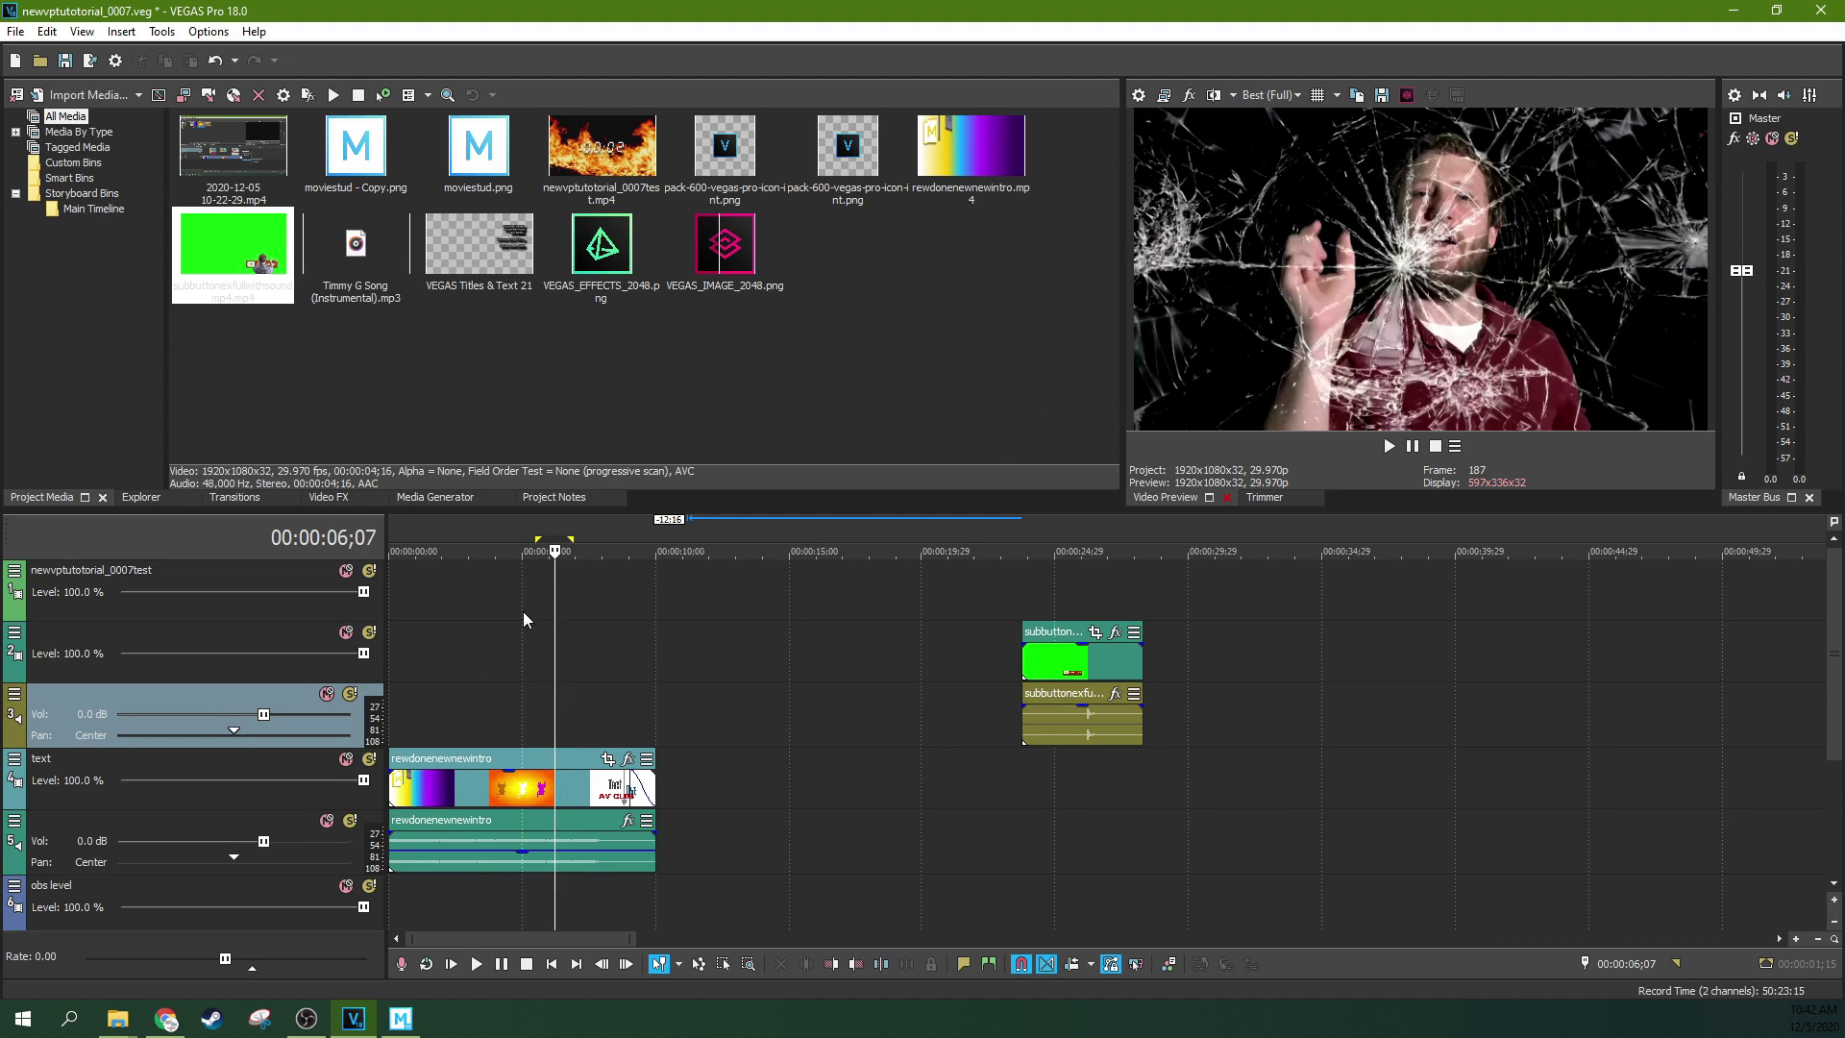
left_click_drag(523, 607, 594, 583)
right_click(560, 542)
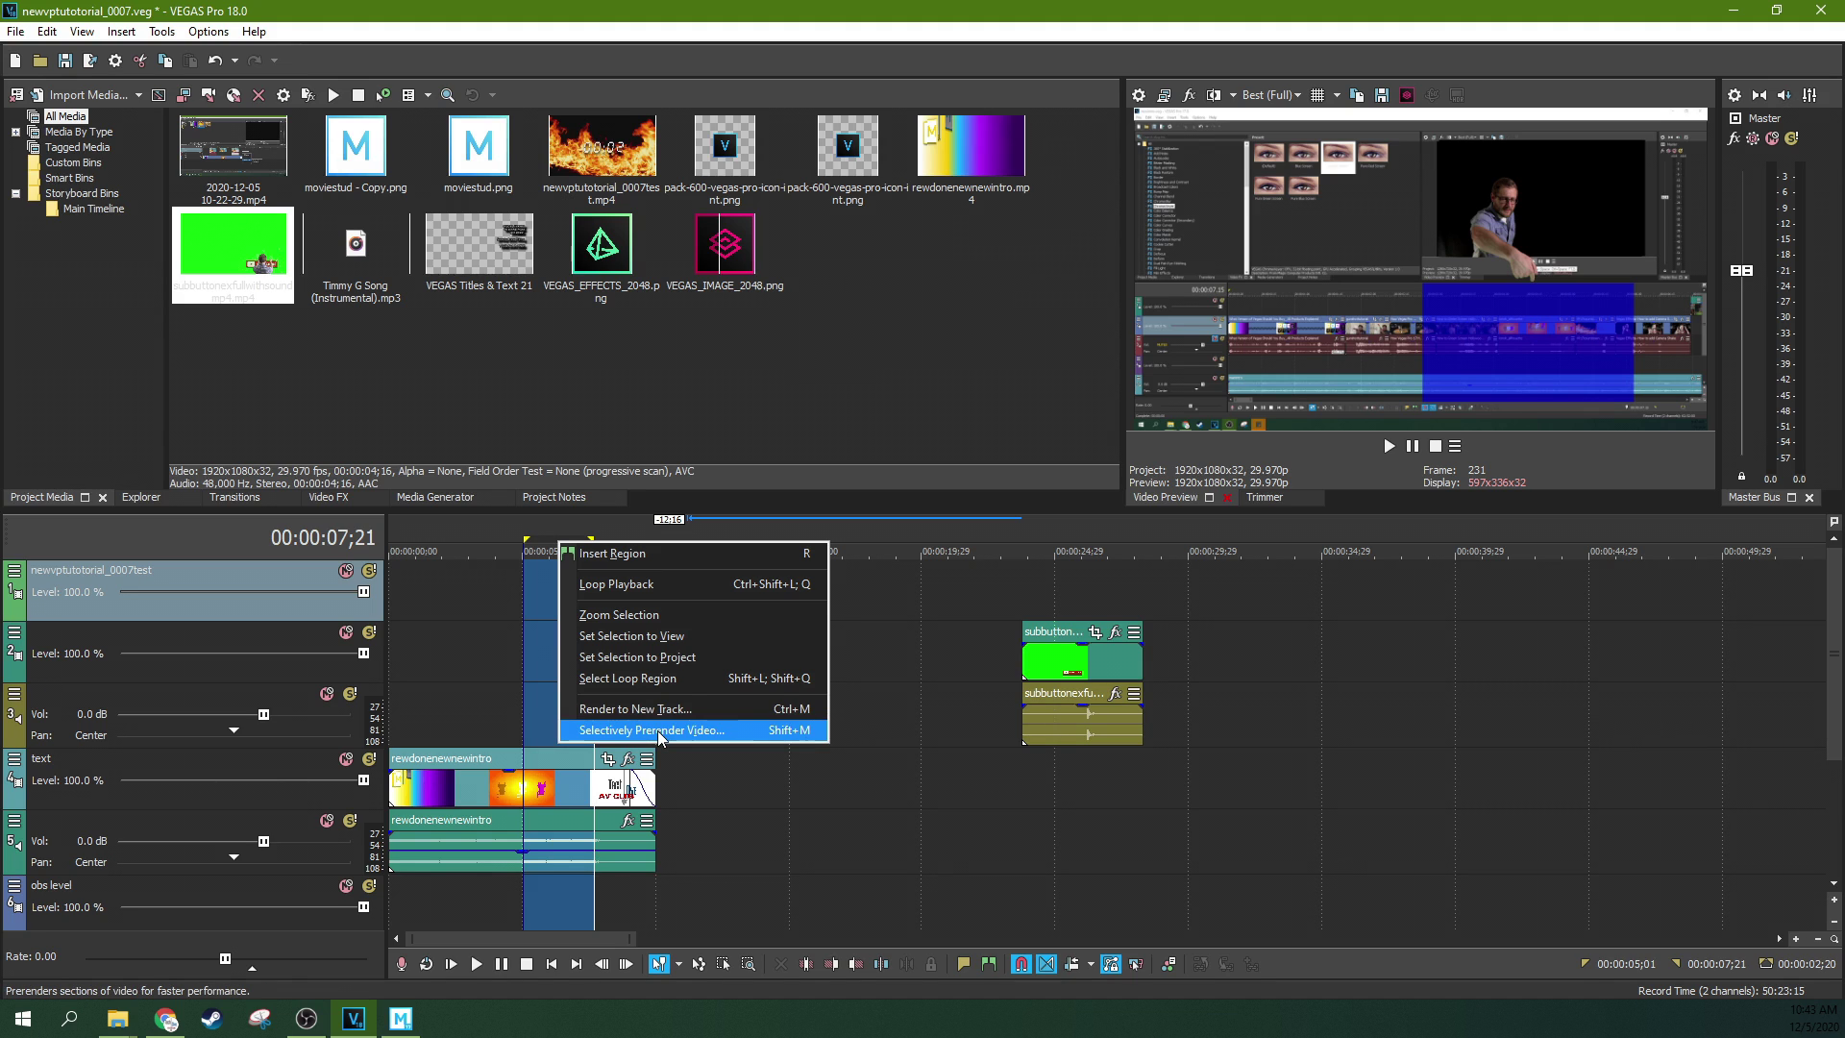
Step: Render the selection to a new track with the Internet HD 720p 29.97 fps (AMD VCE) template
left_click(660, 714)
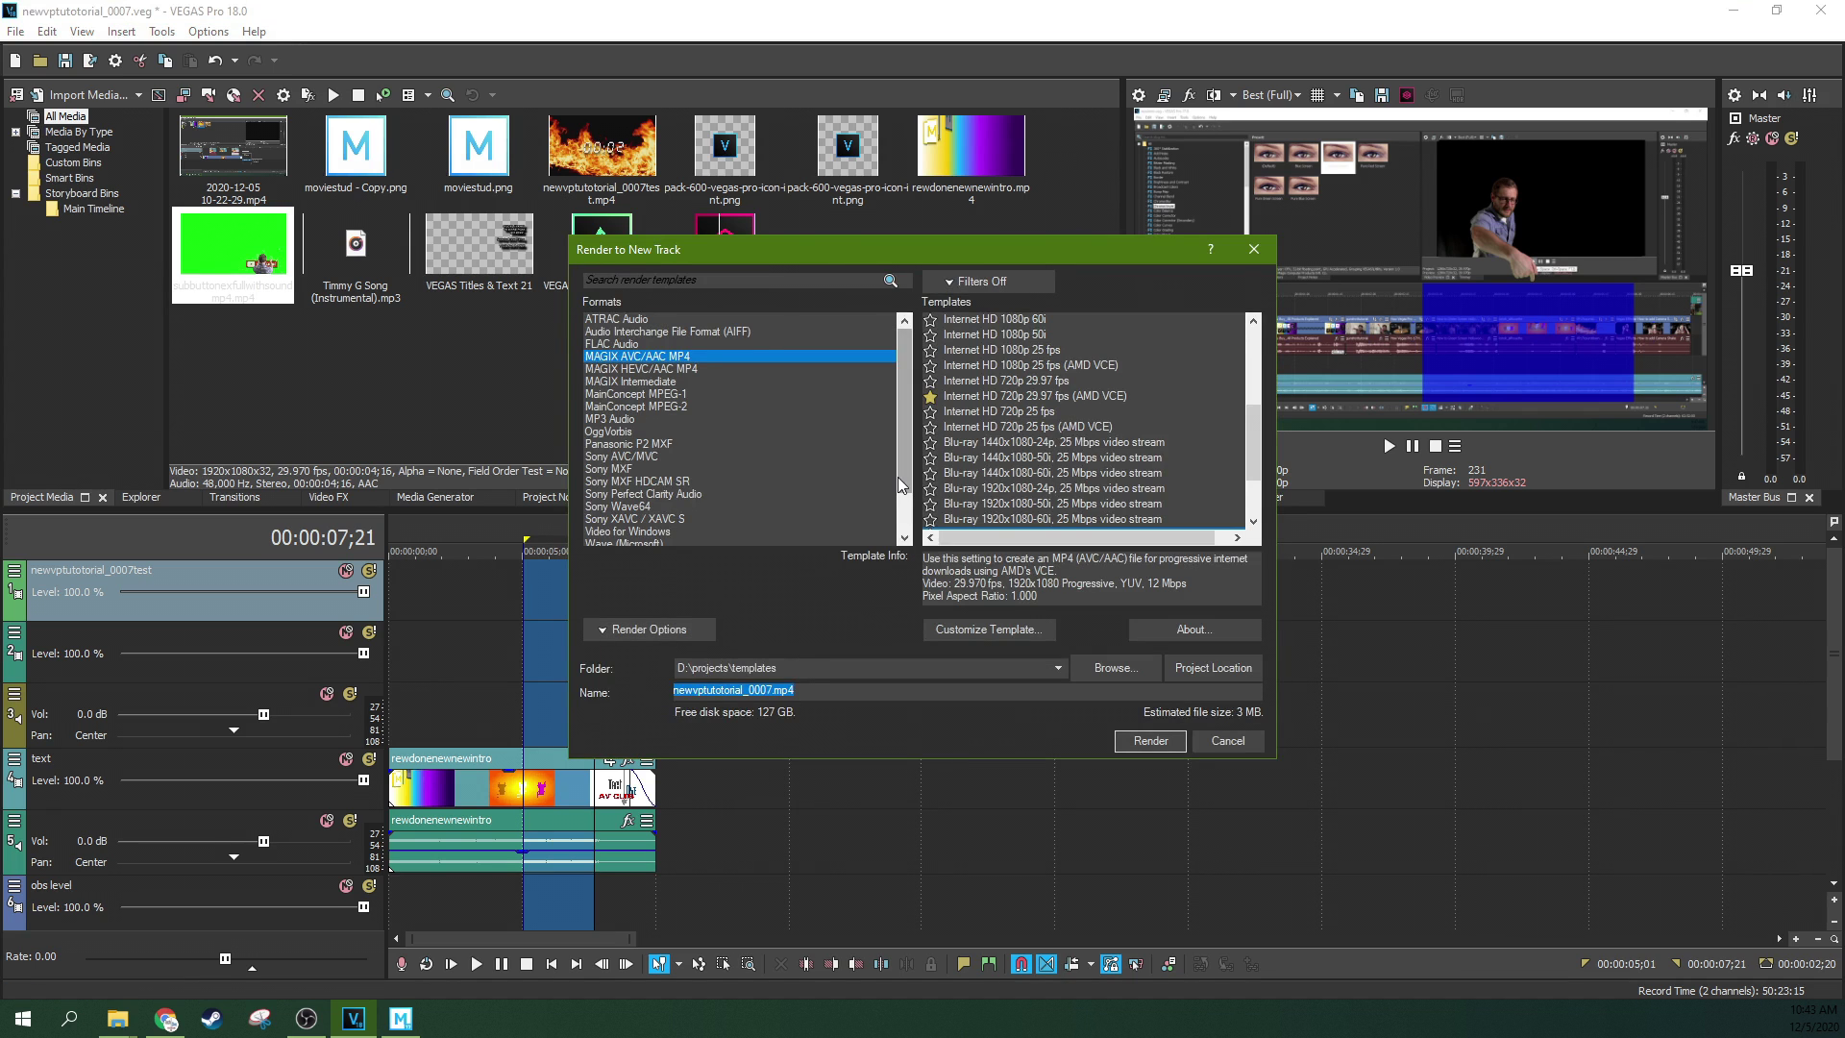
scroll(1008, 433, "down", 1)
scroll(974, 405, "down", 1)
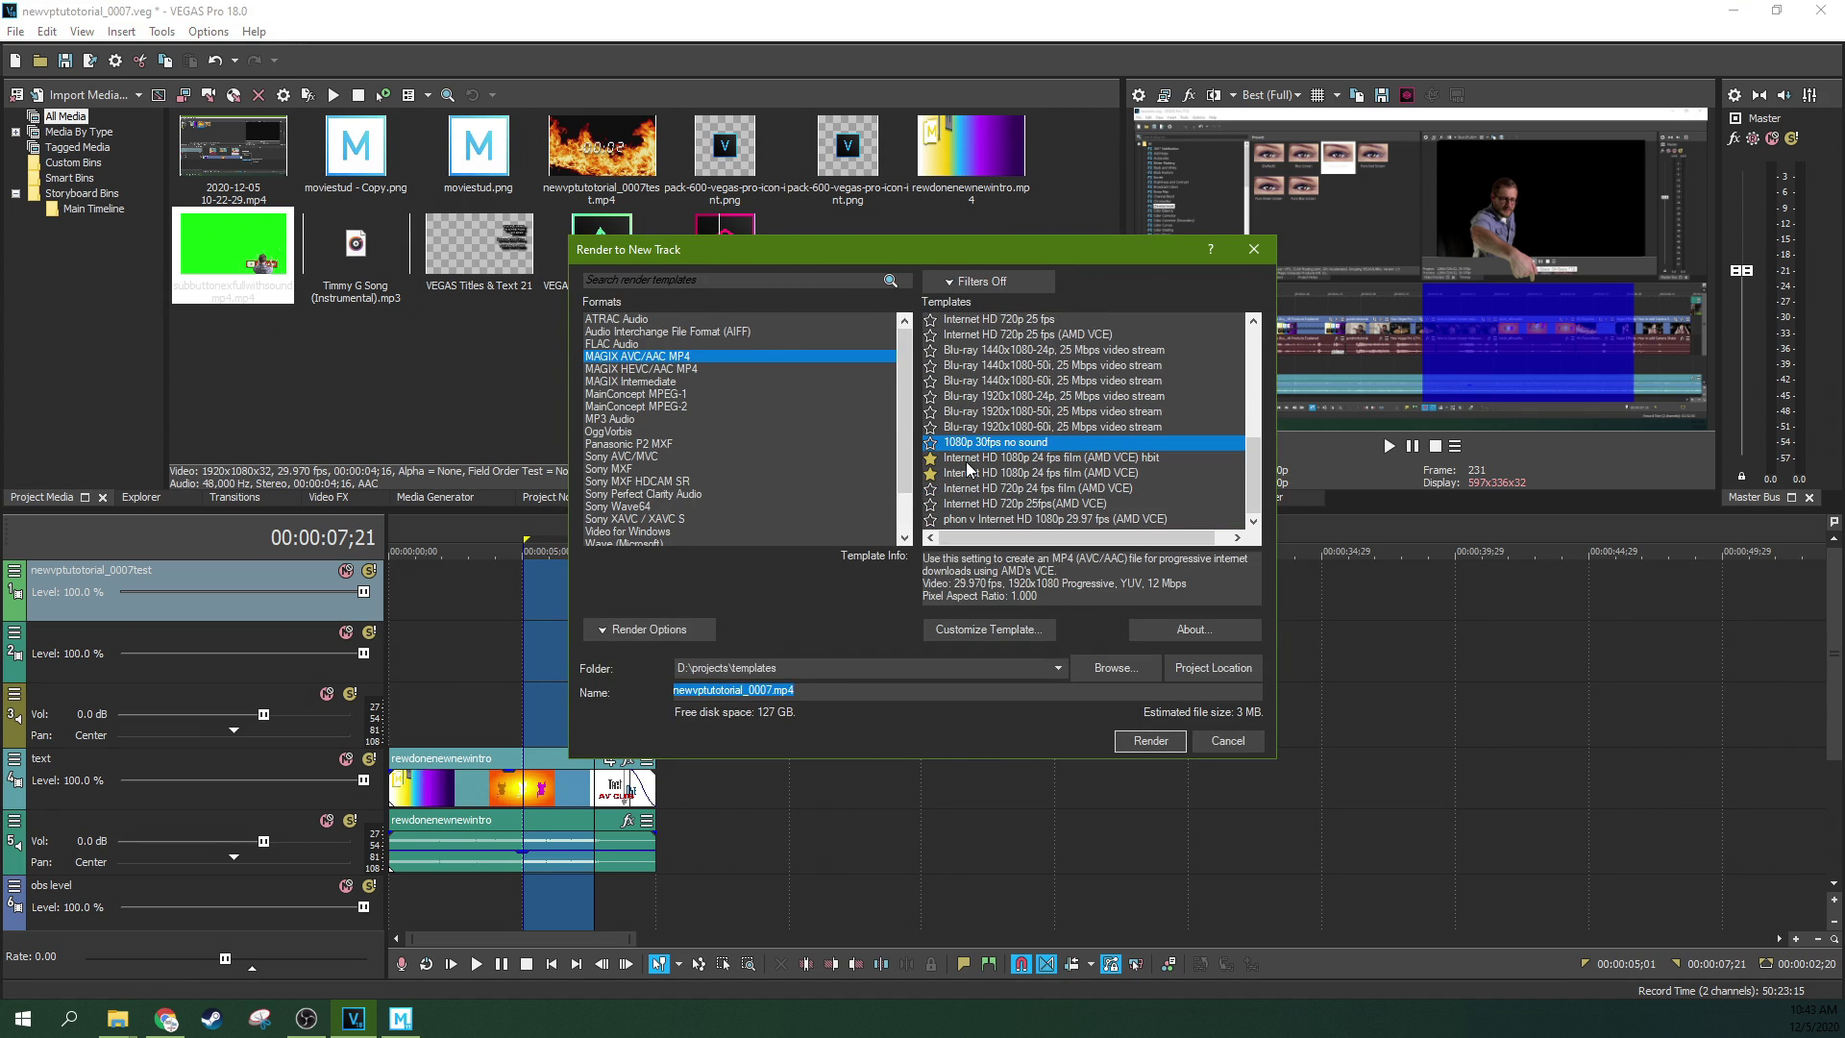
left_click(969, 459)
scroll(978, 473, "up", 4)
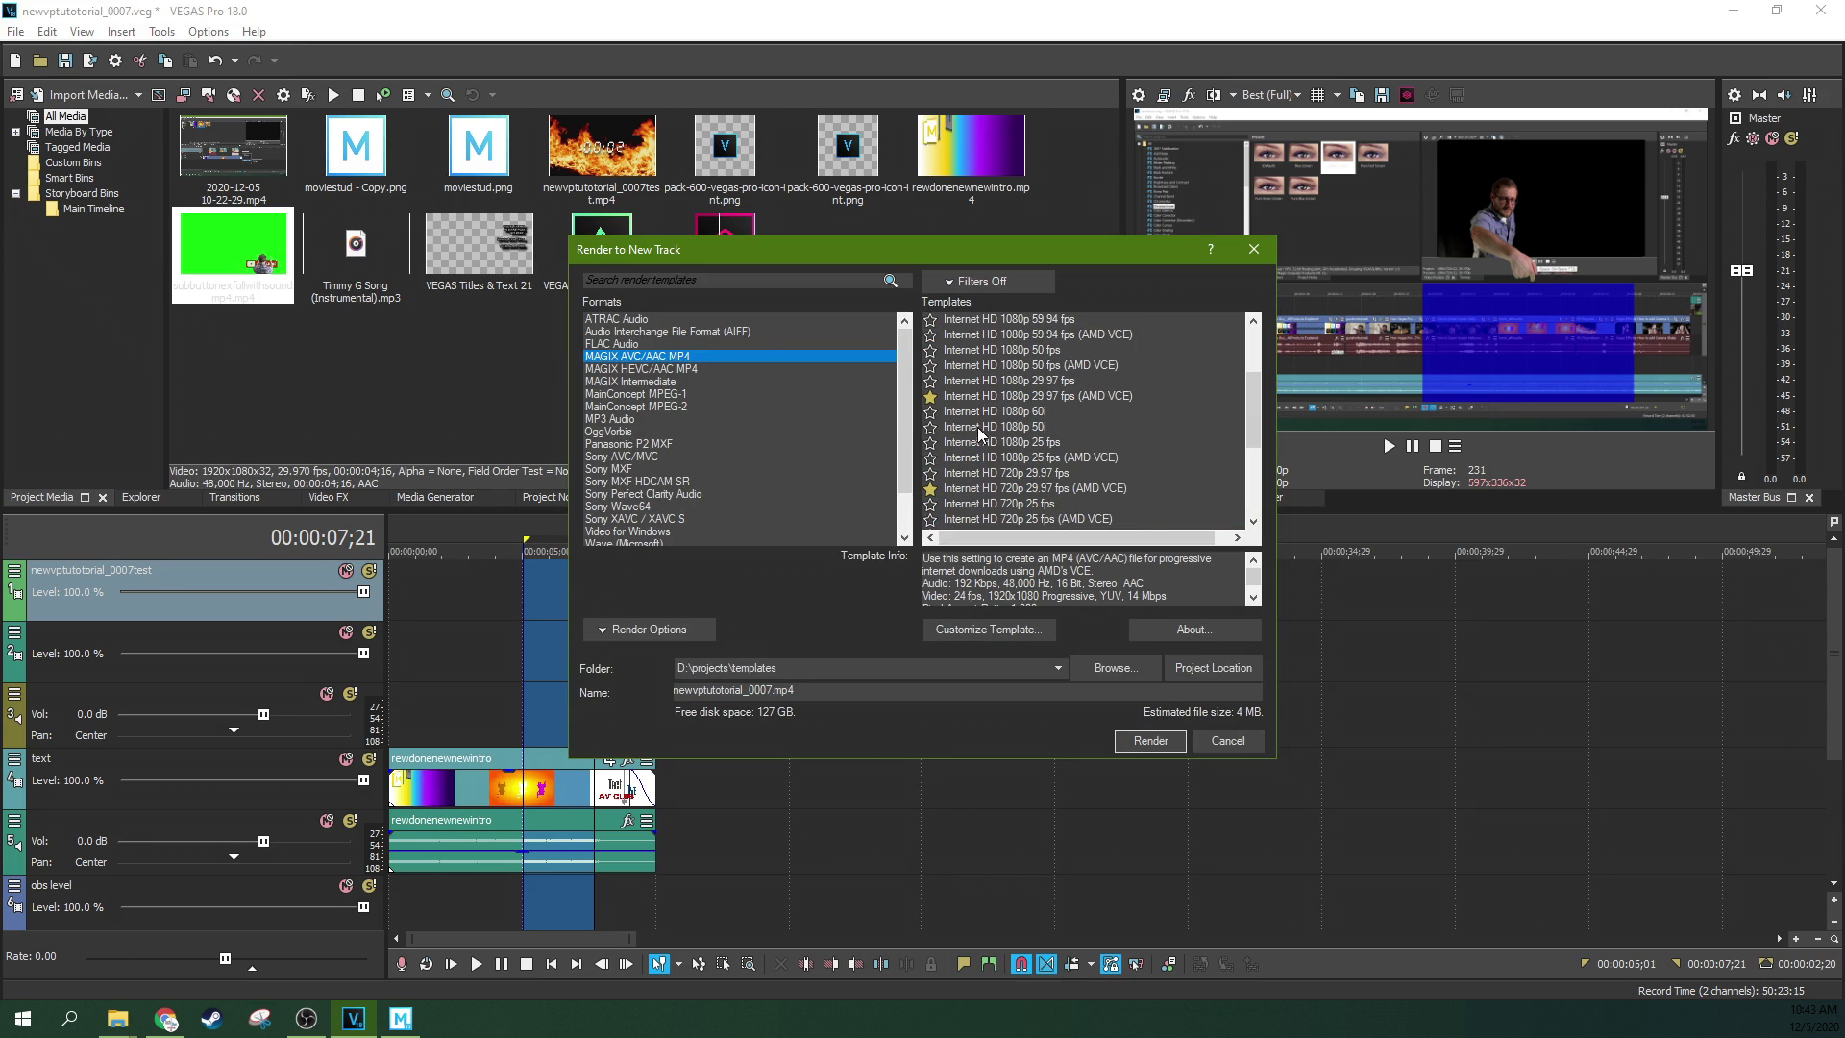
left_click(978, 489)
left_click(874, 666)
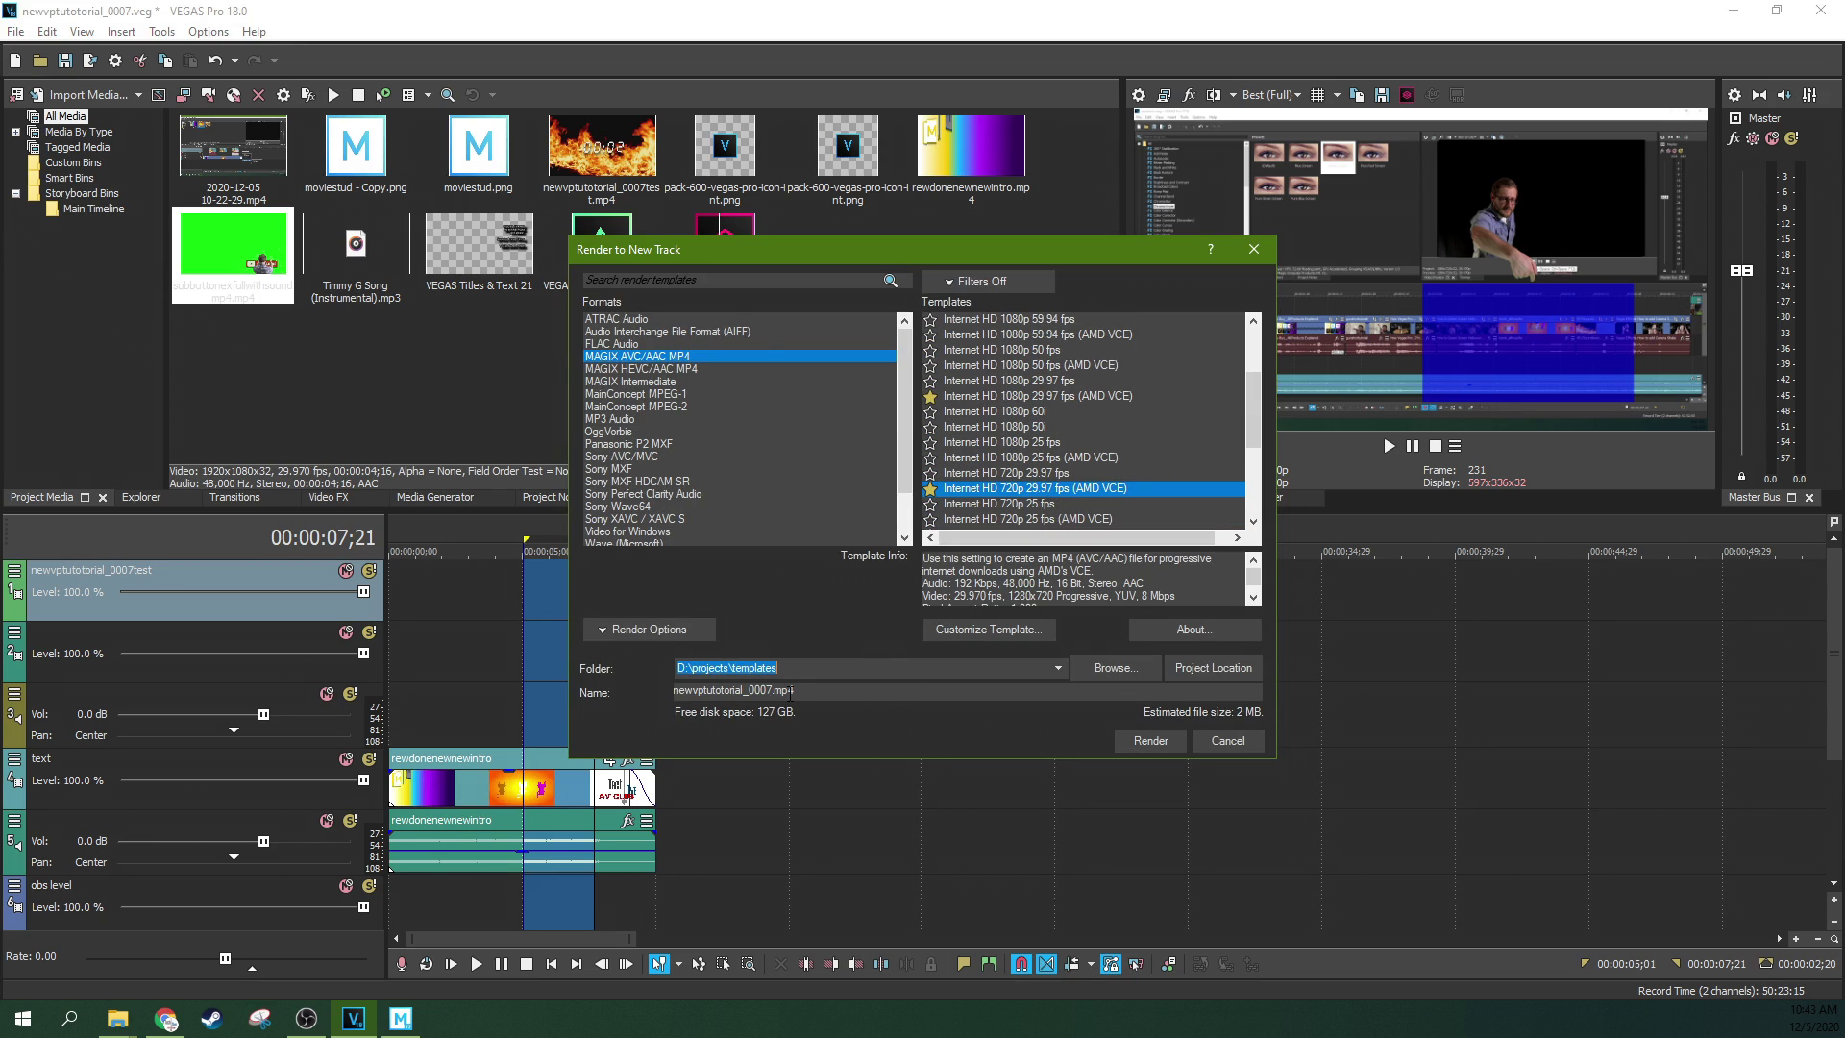
left_click(767, 689)
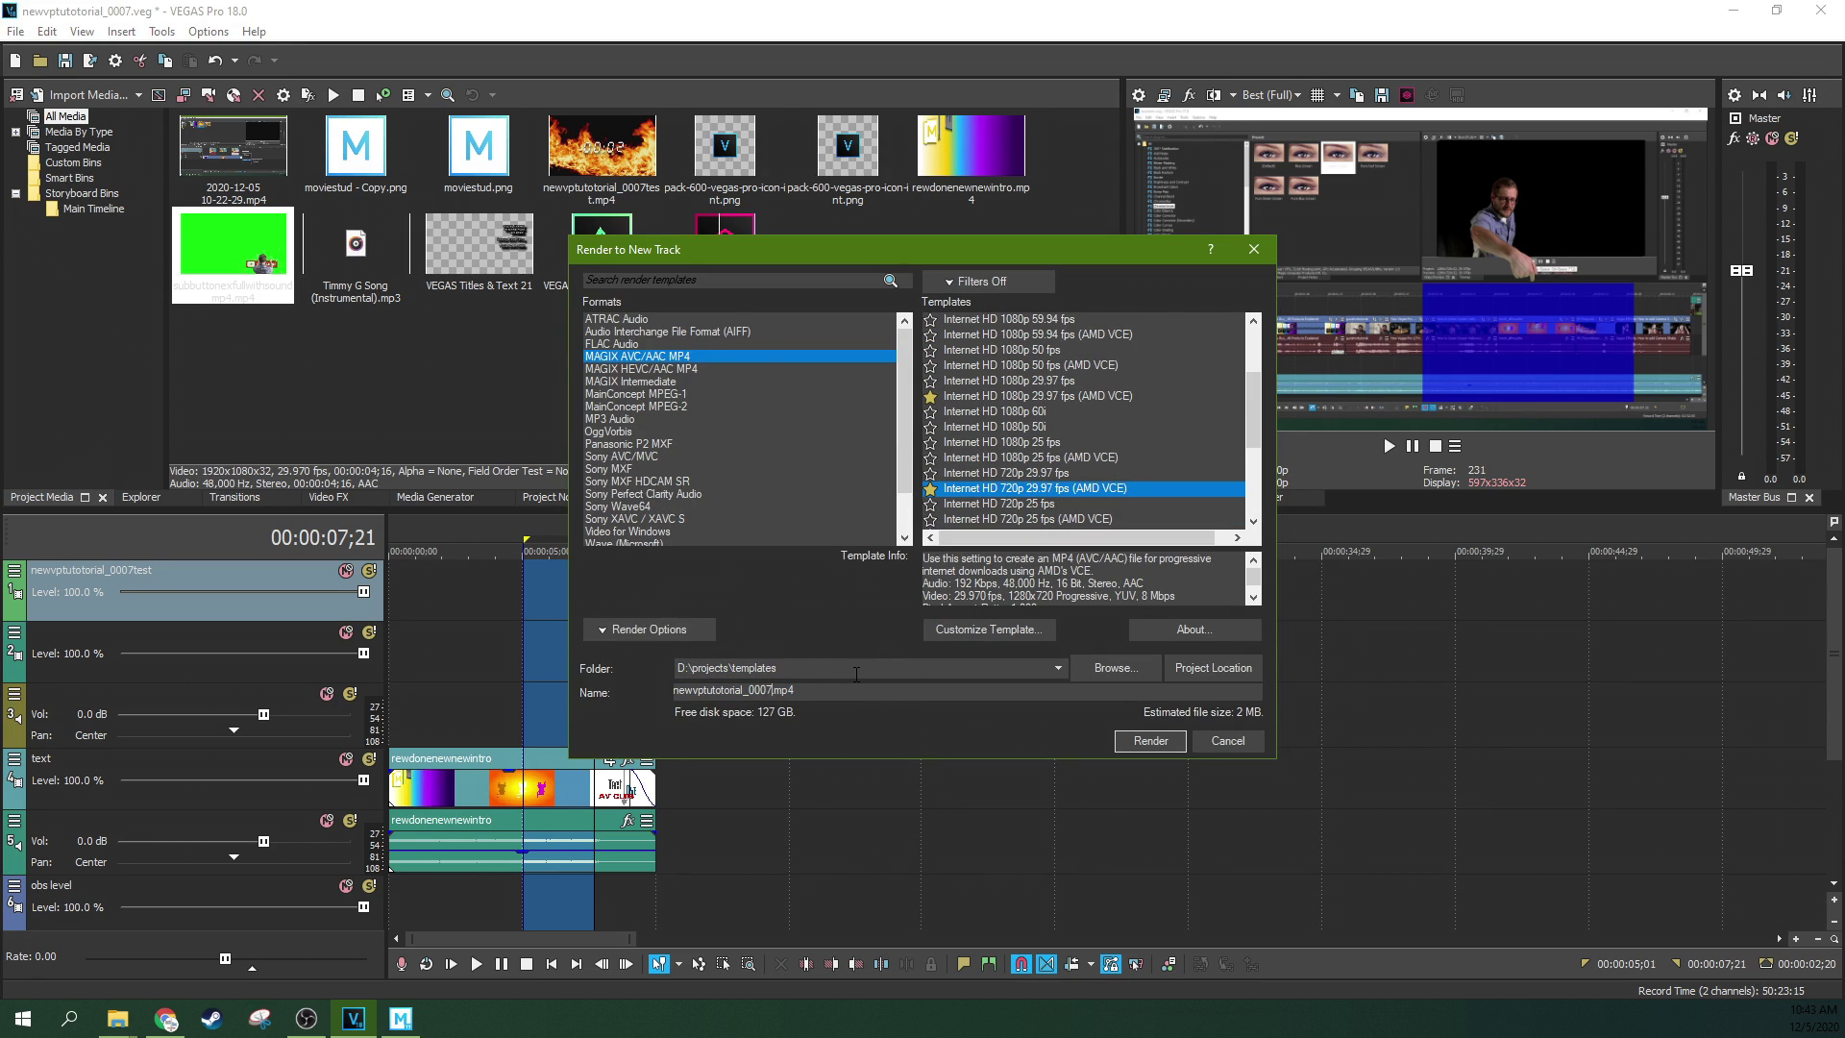
type("sadf")
left_click(1150, 739)
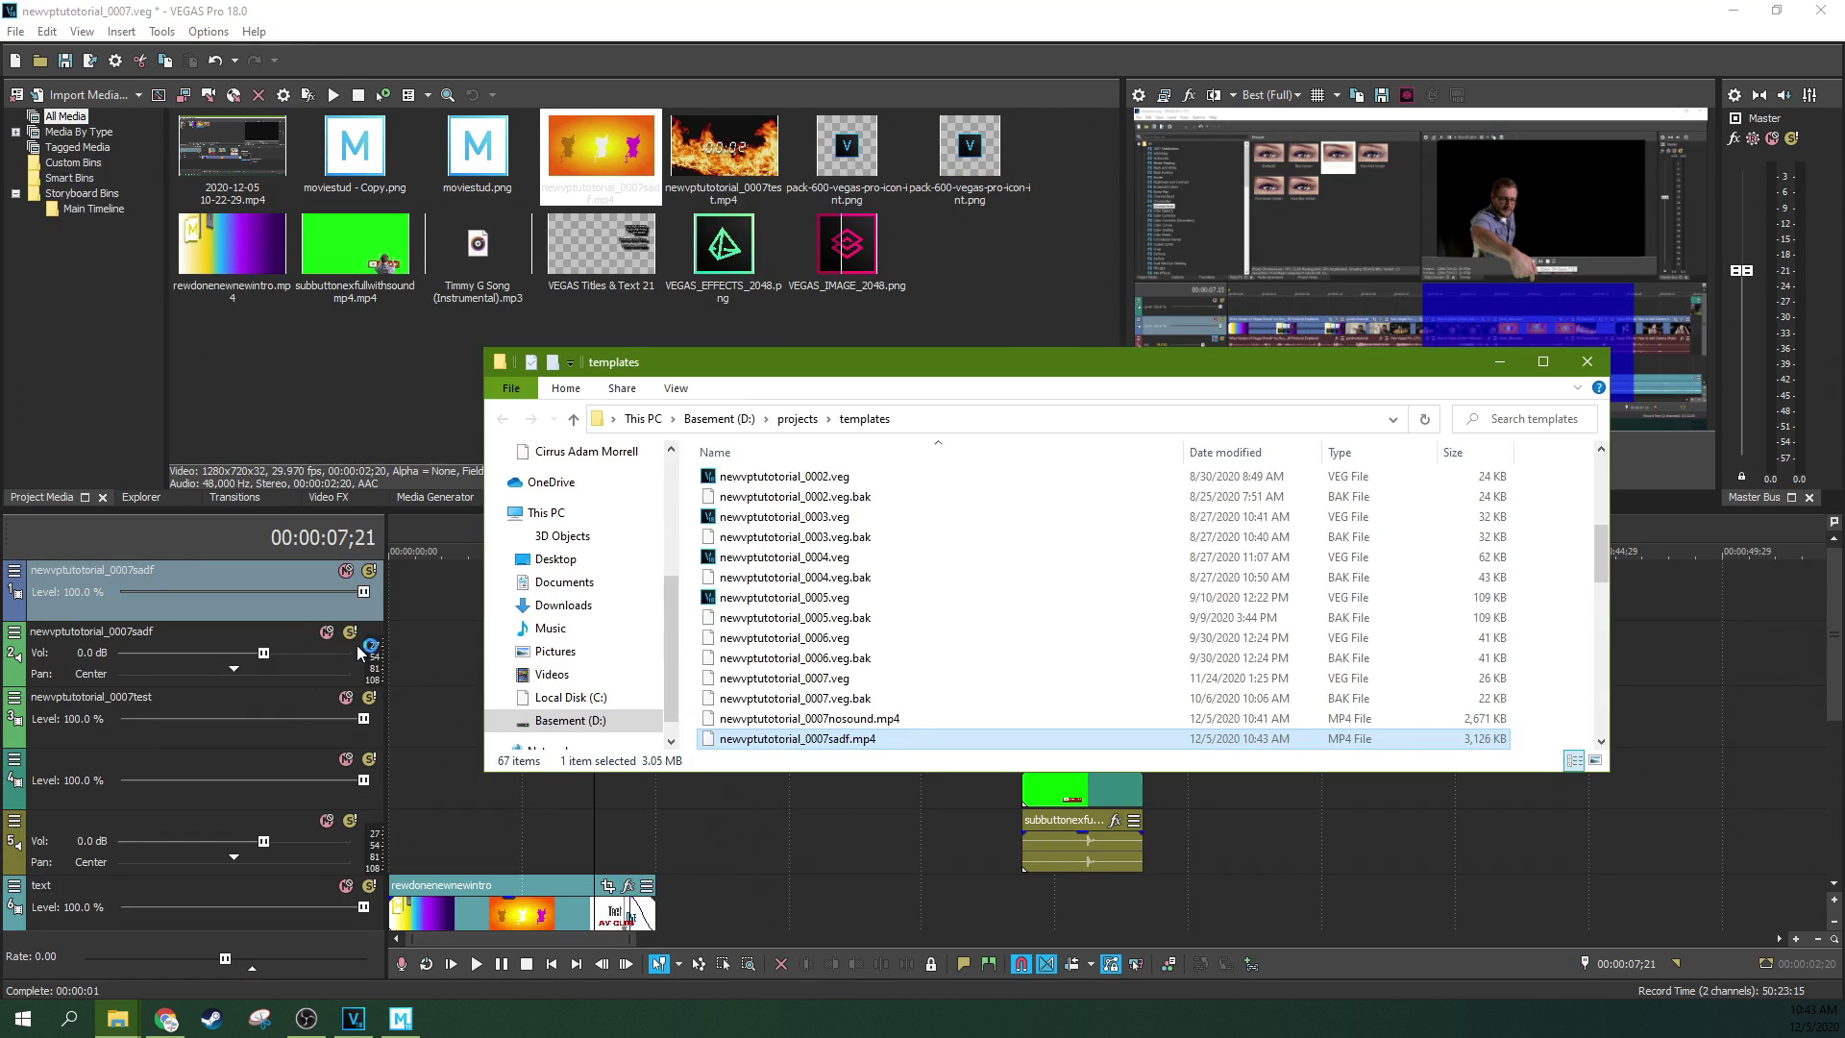
Step: Close the templates file browser and delete both newvptutorial_0007sadf tracks
left_click(1590, 367)
left_click(291, 648)
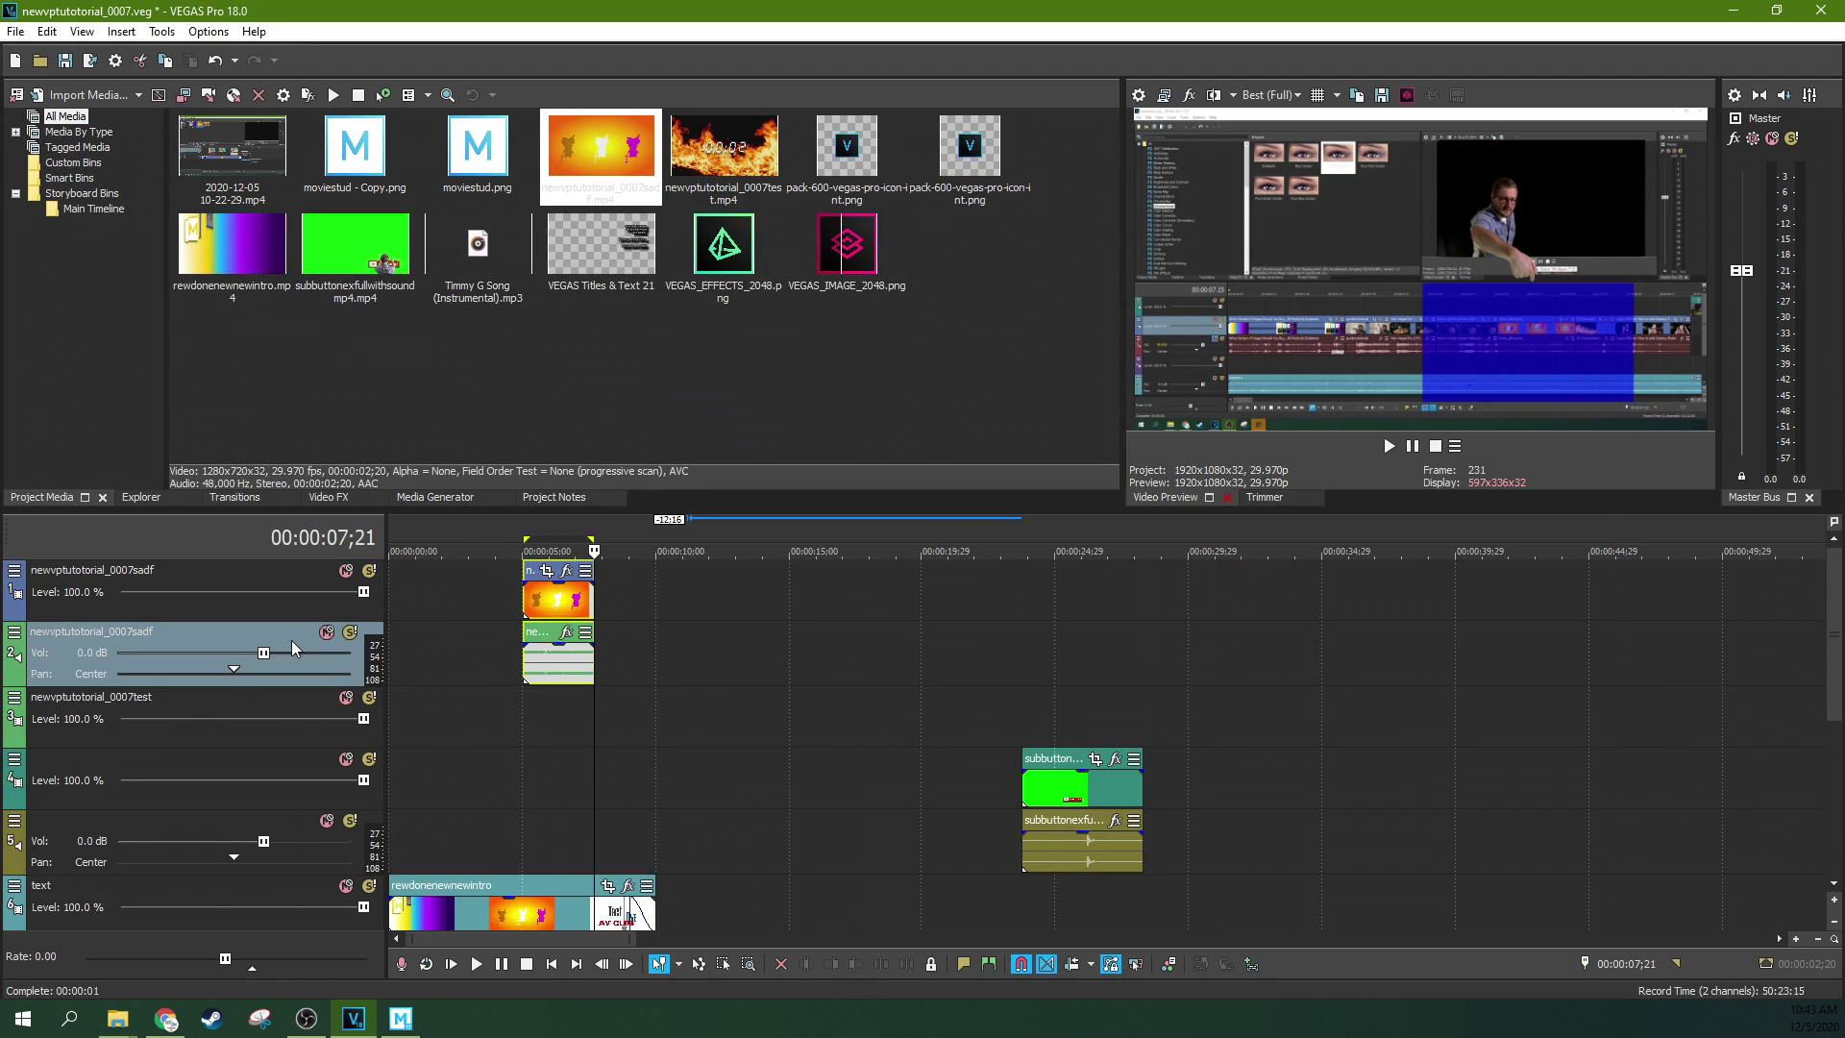
key("Delete")
left_click(267, 597)
Step: Customize the Internet HD 1080p 29.97 fps (AMD VCE) template with audio turned off
key("Delete")
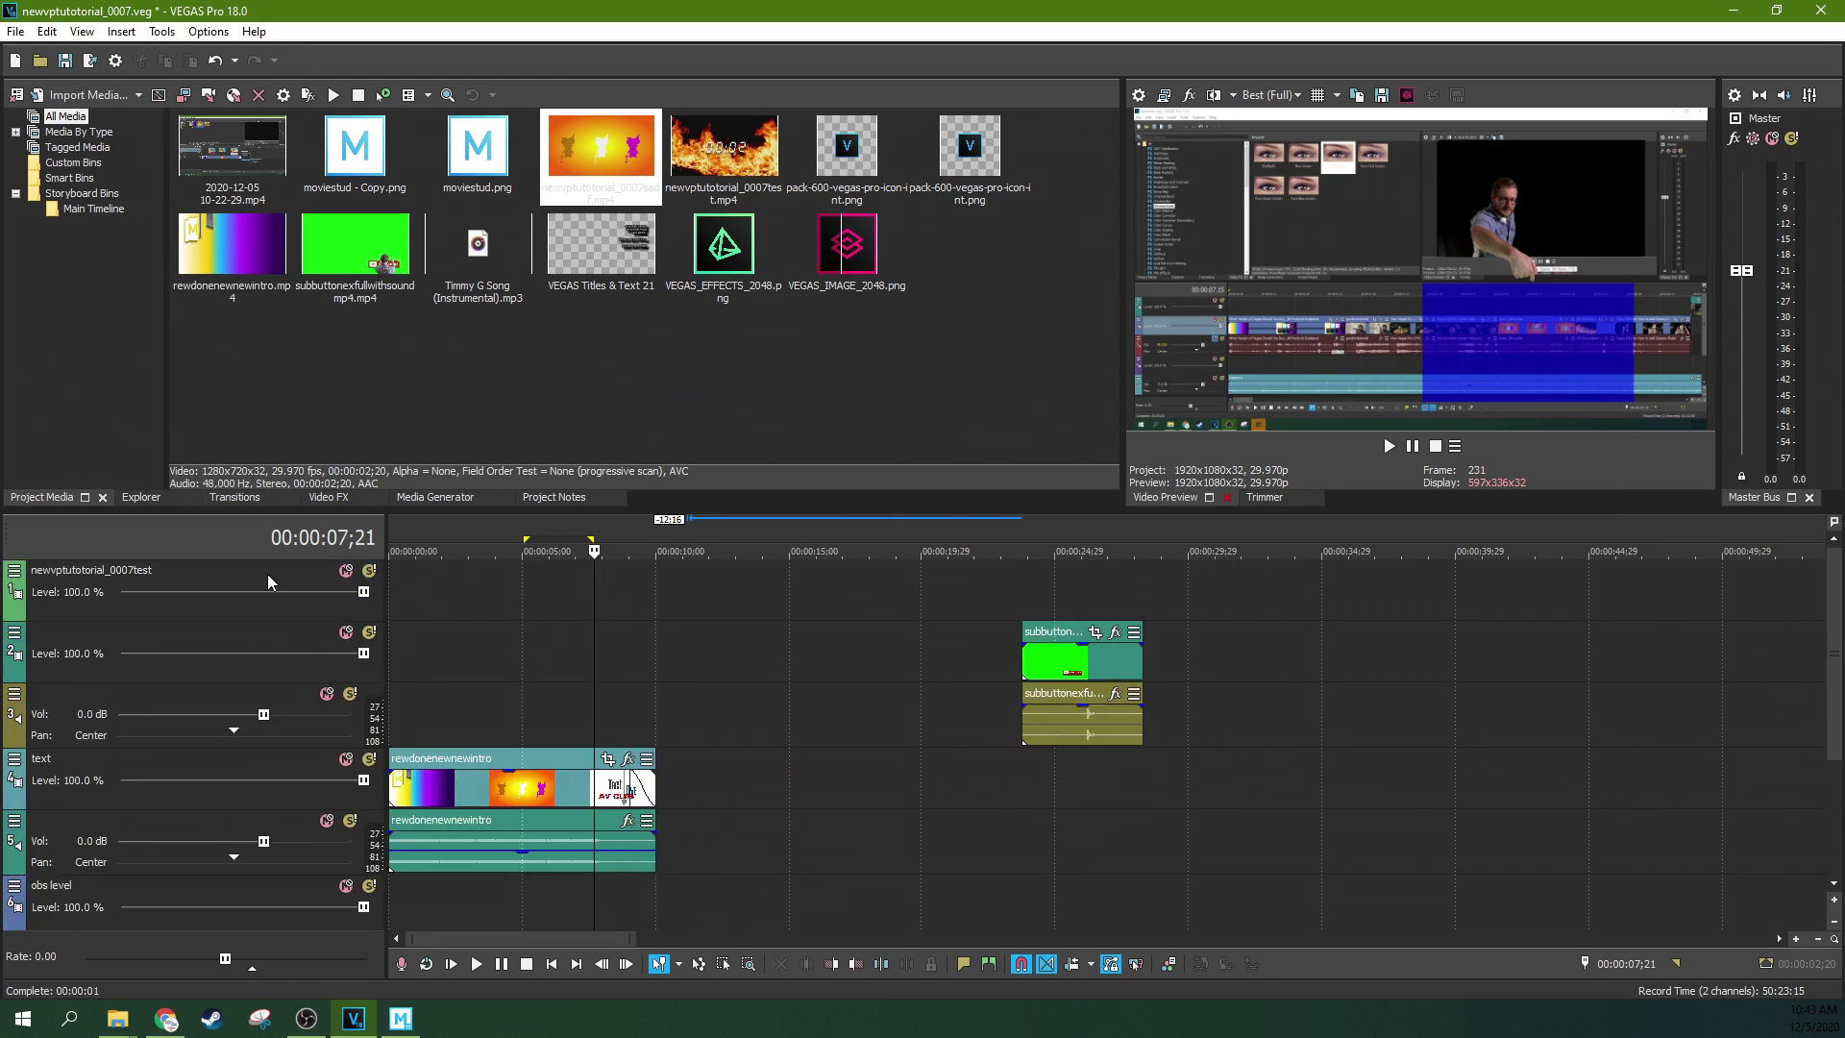
right_click(563, 543)
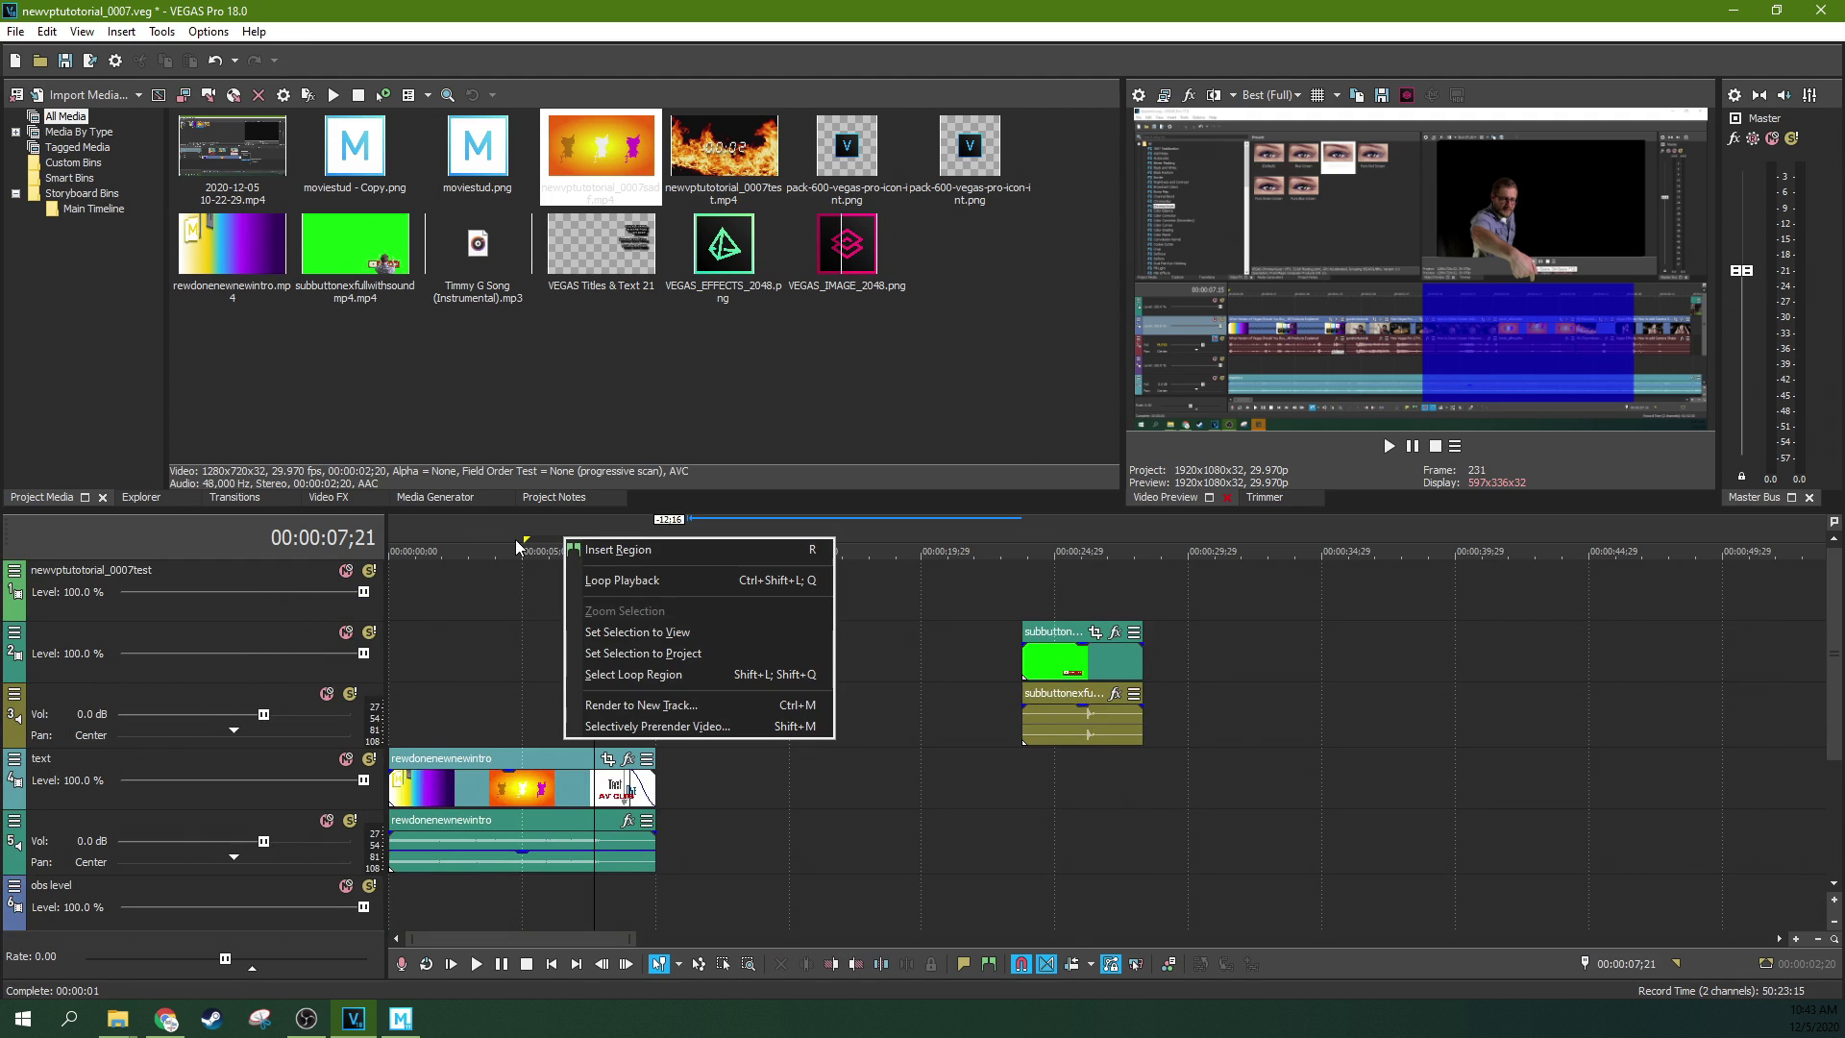
left_click(658, 707)
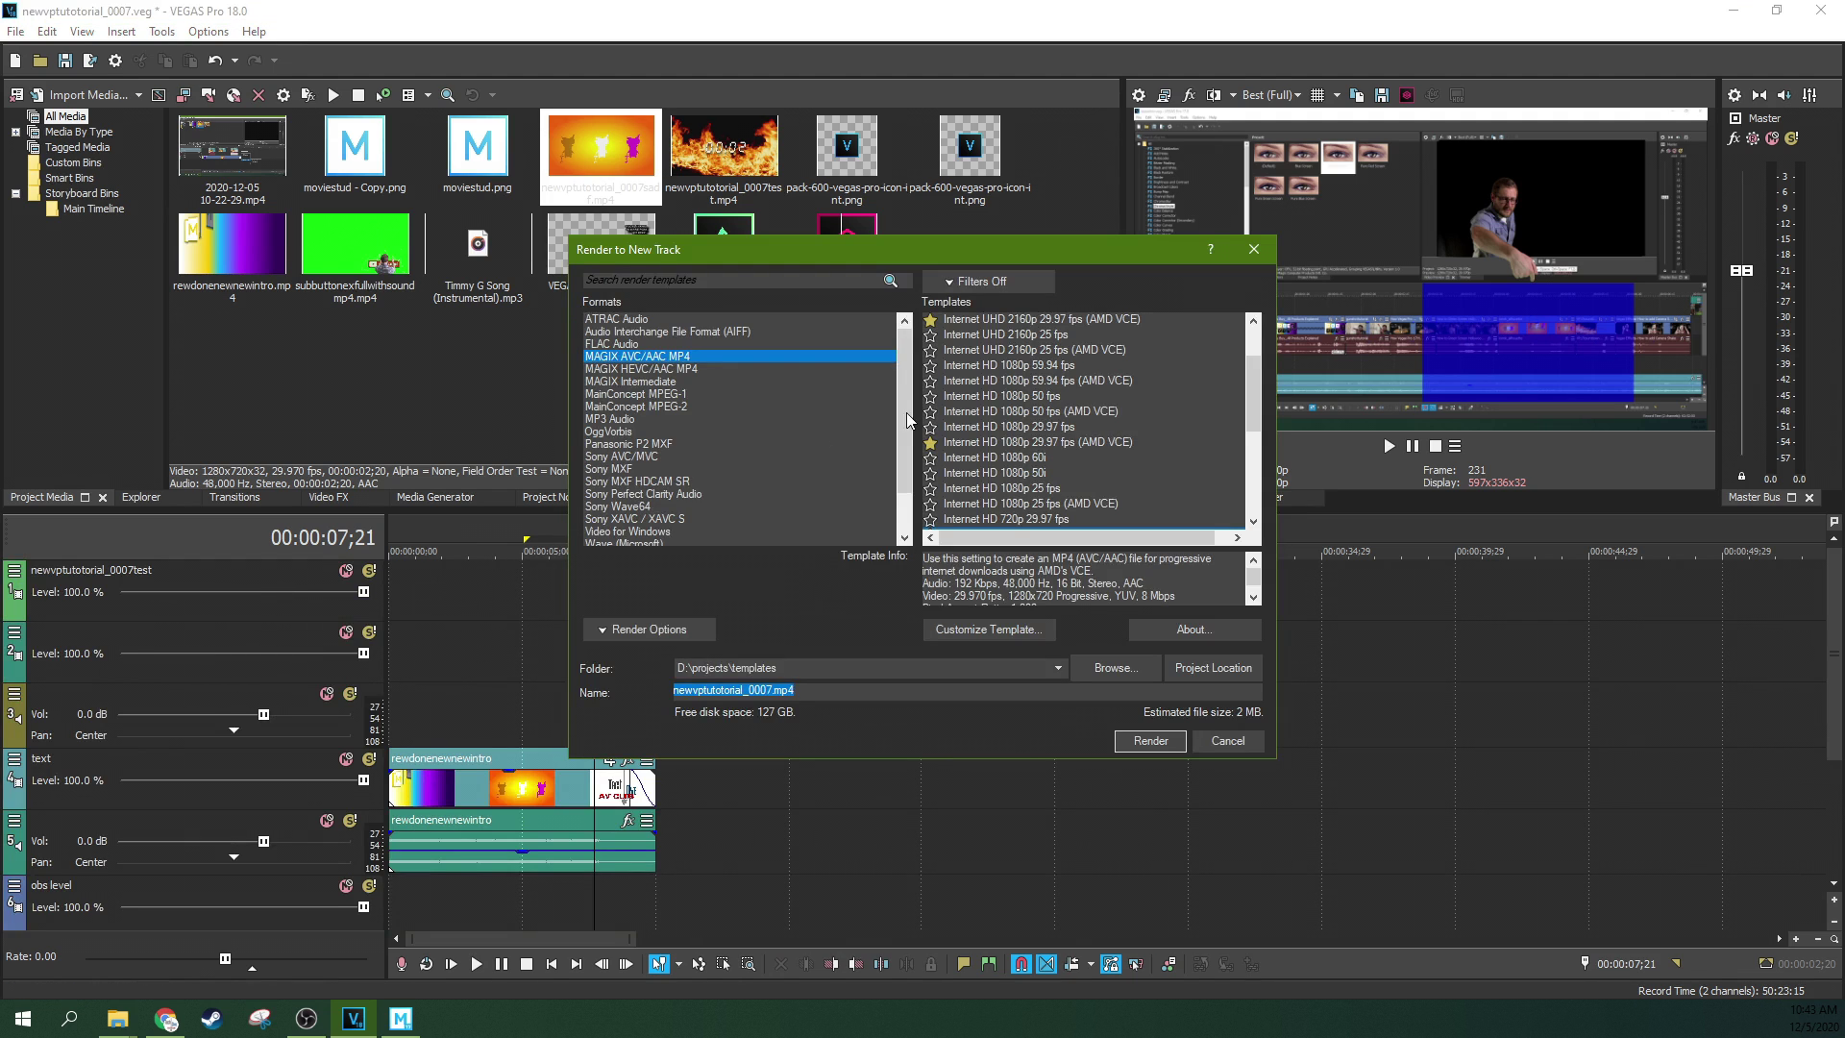
left_click(1000, 445)
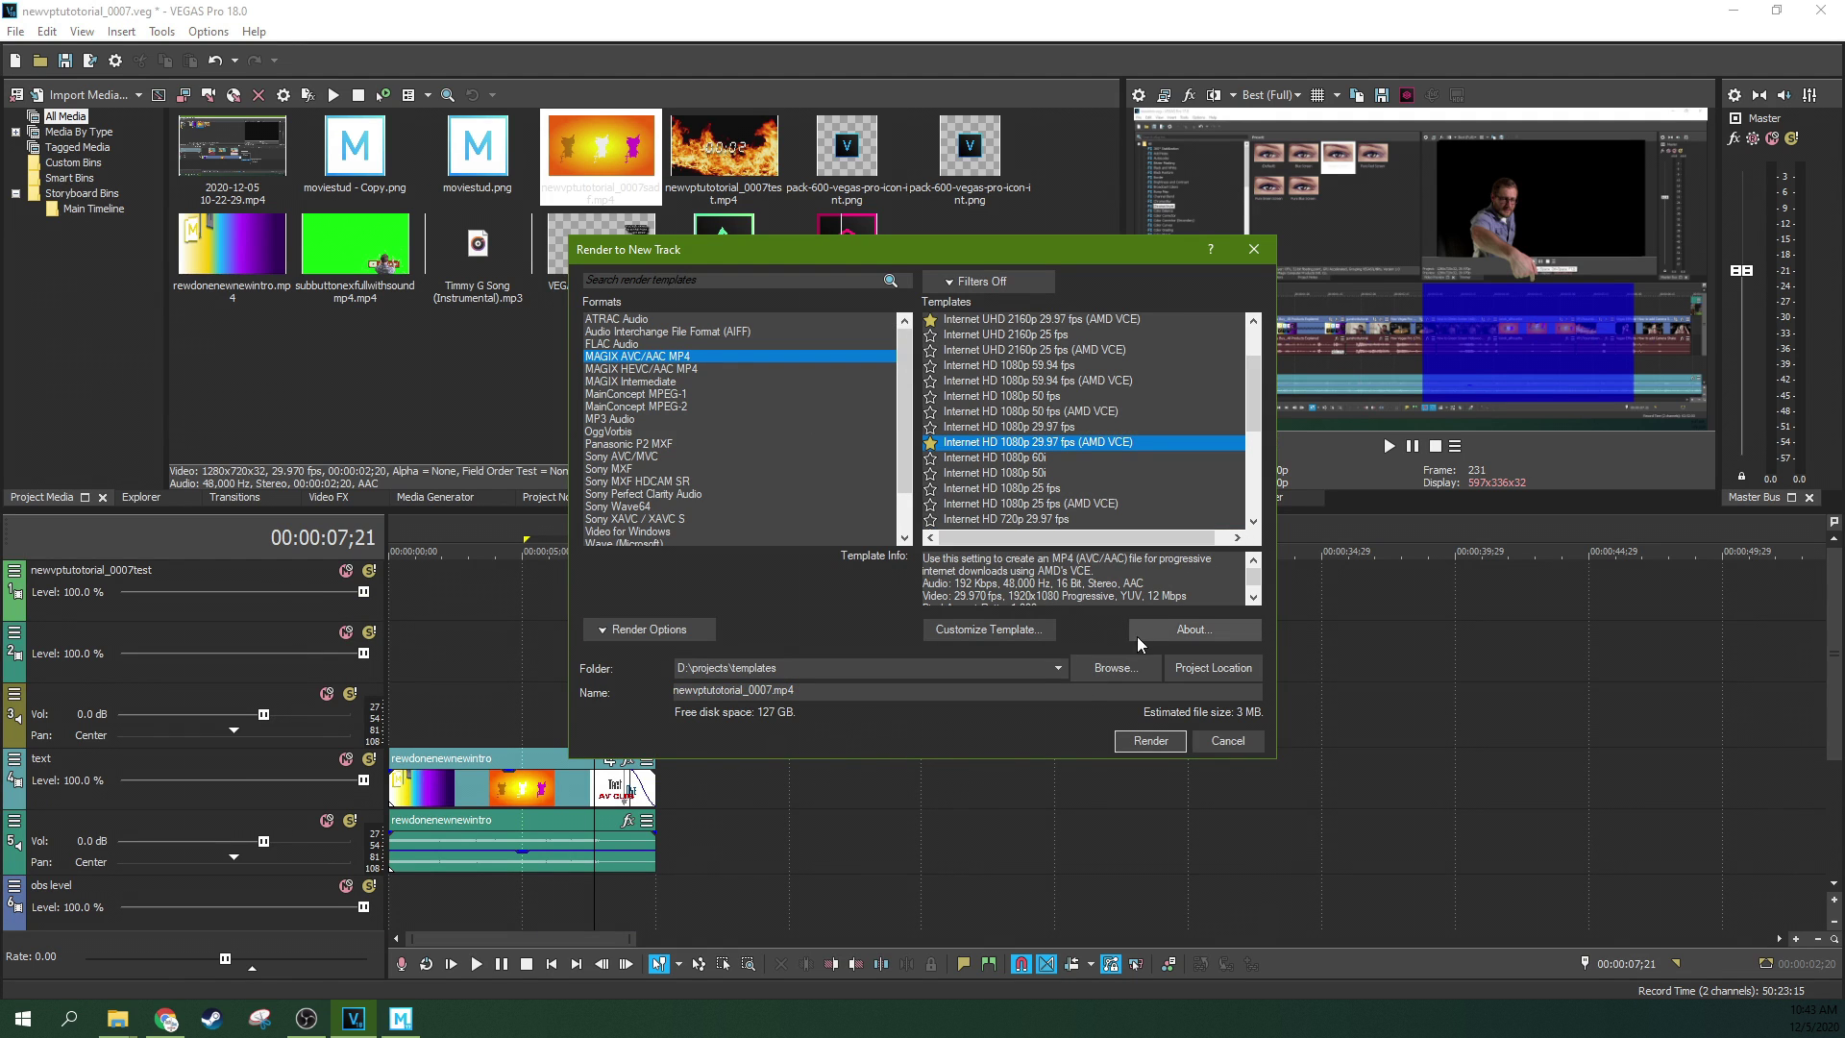
left_click(1026, 634)
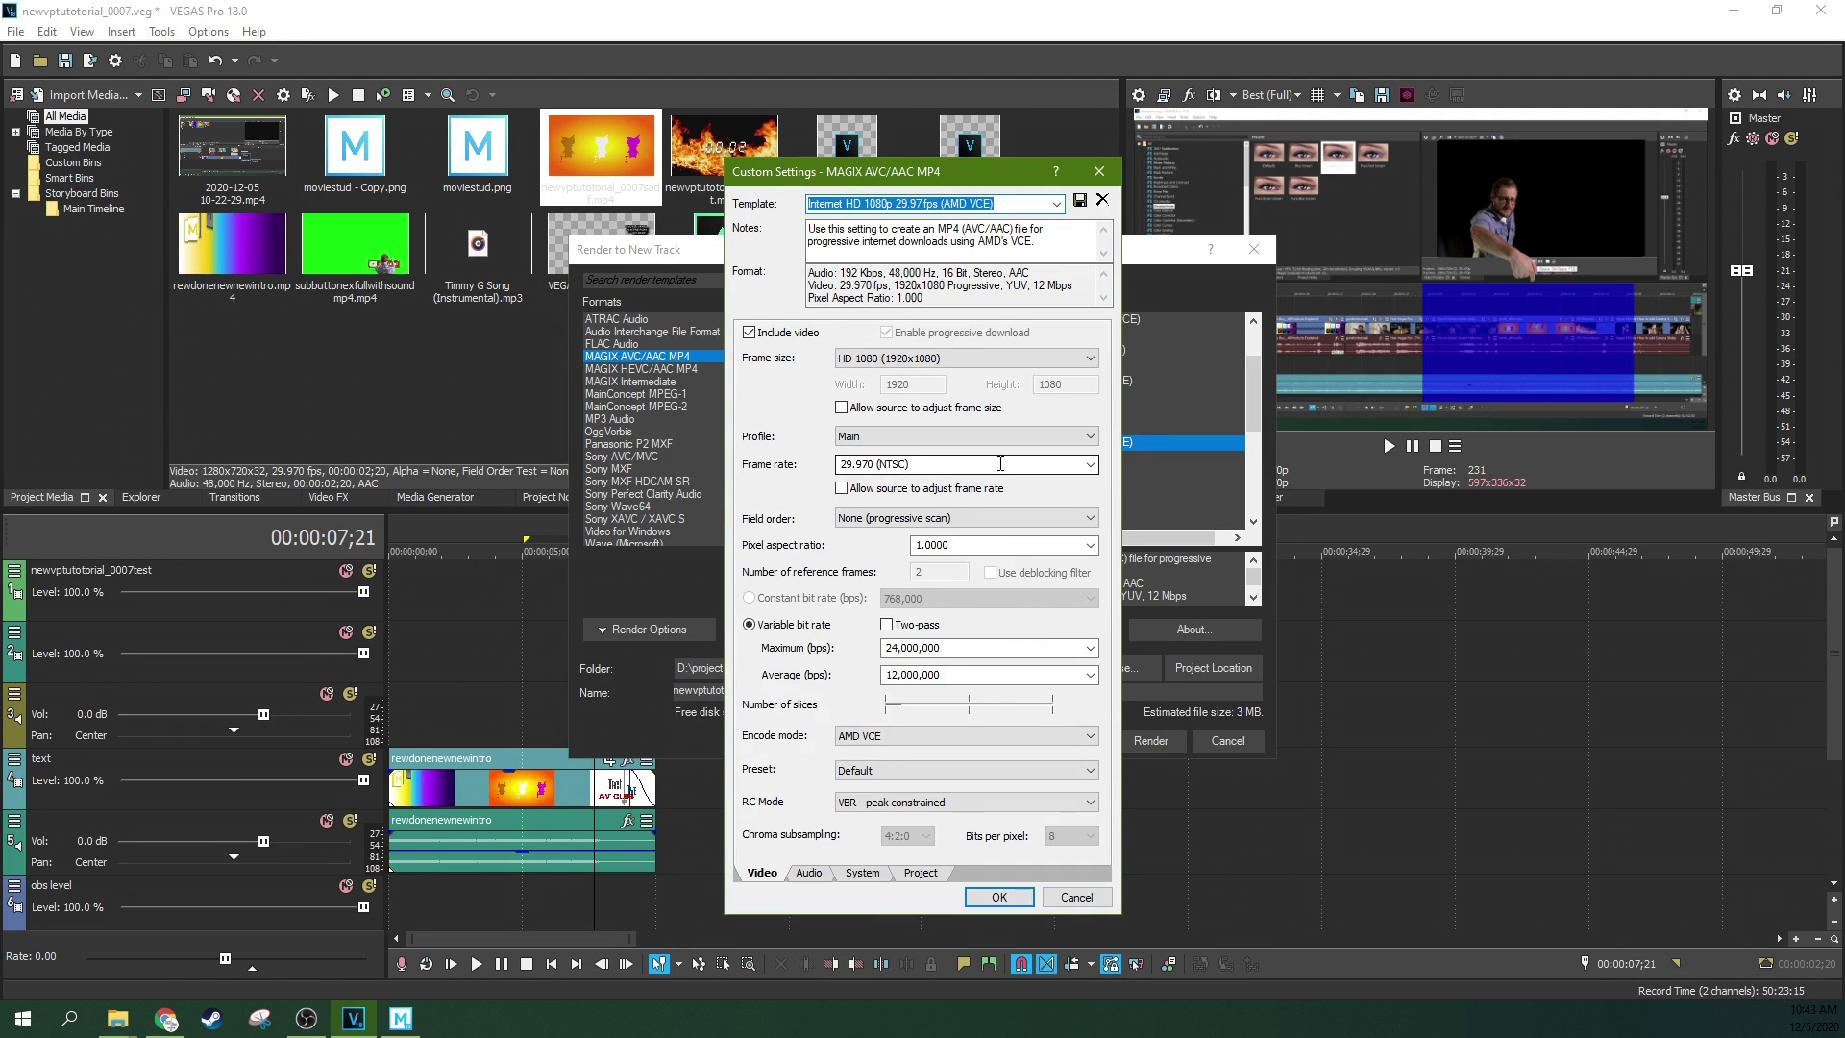
left_click(810, 873)
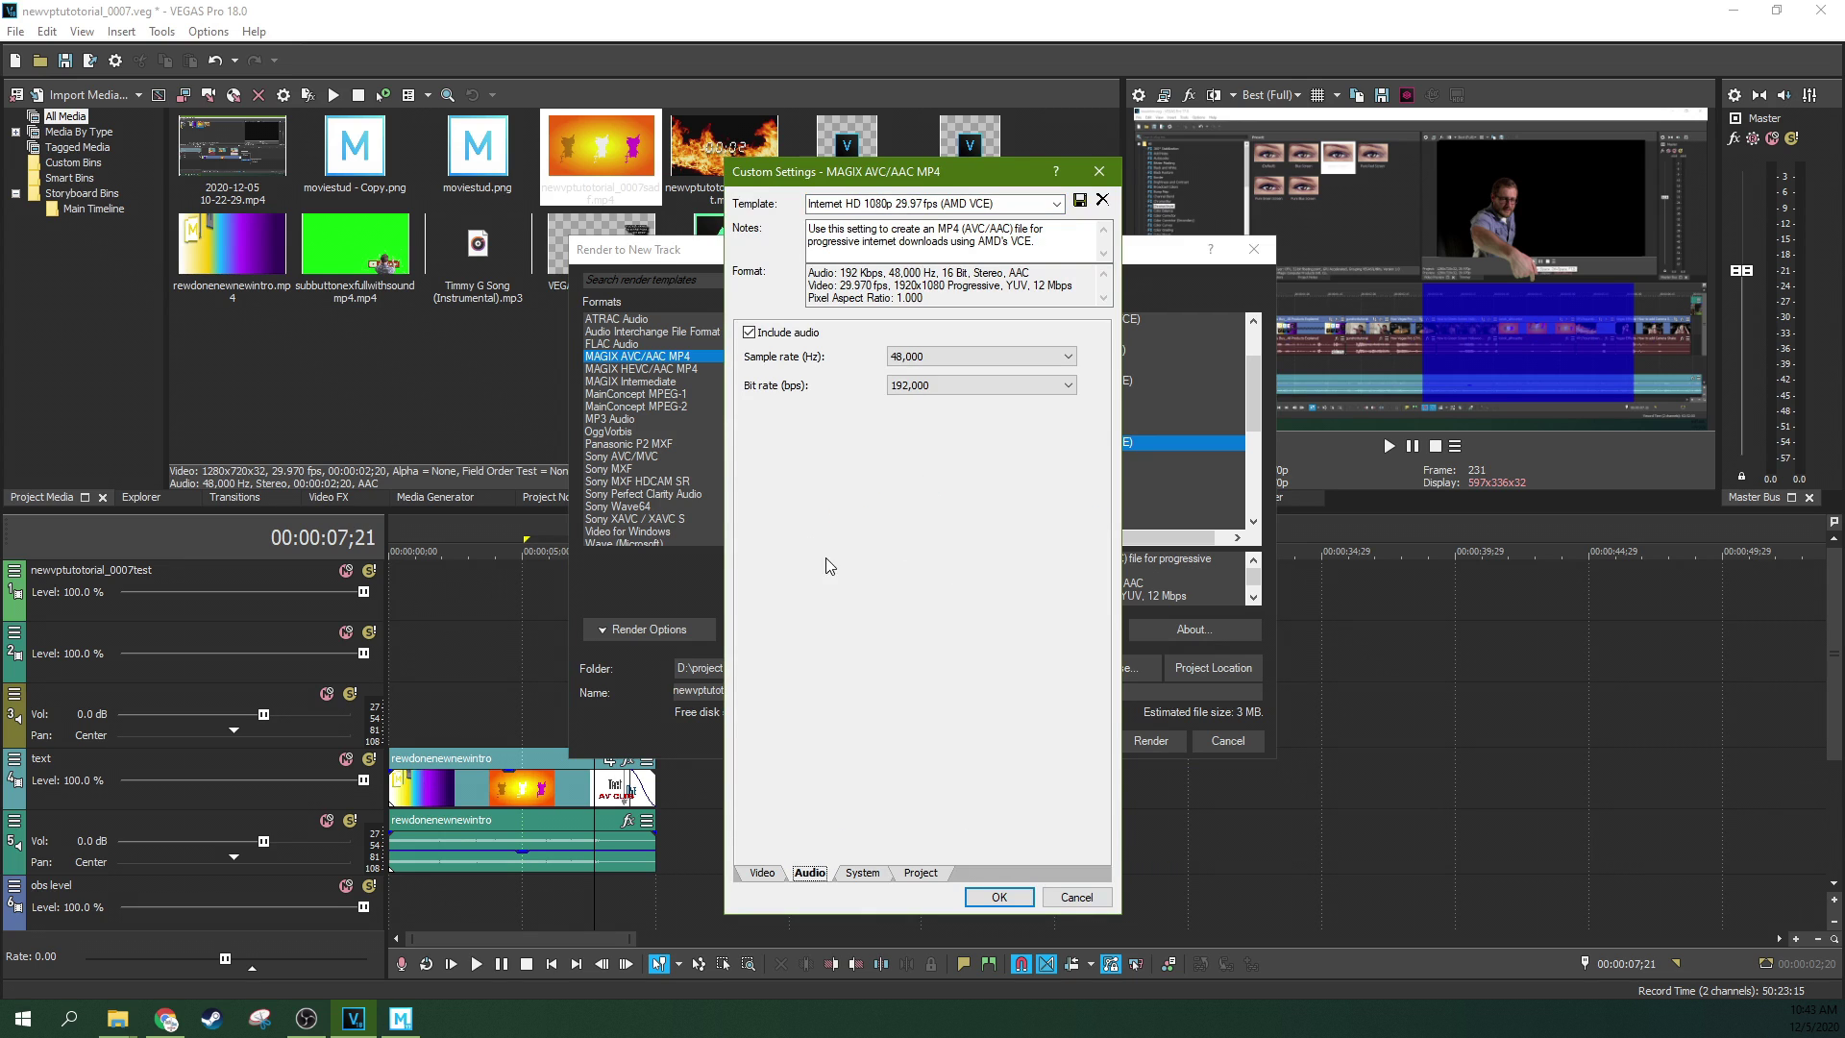
left_click(748, 332)
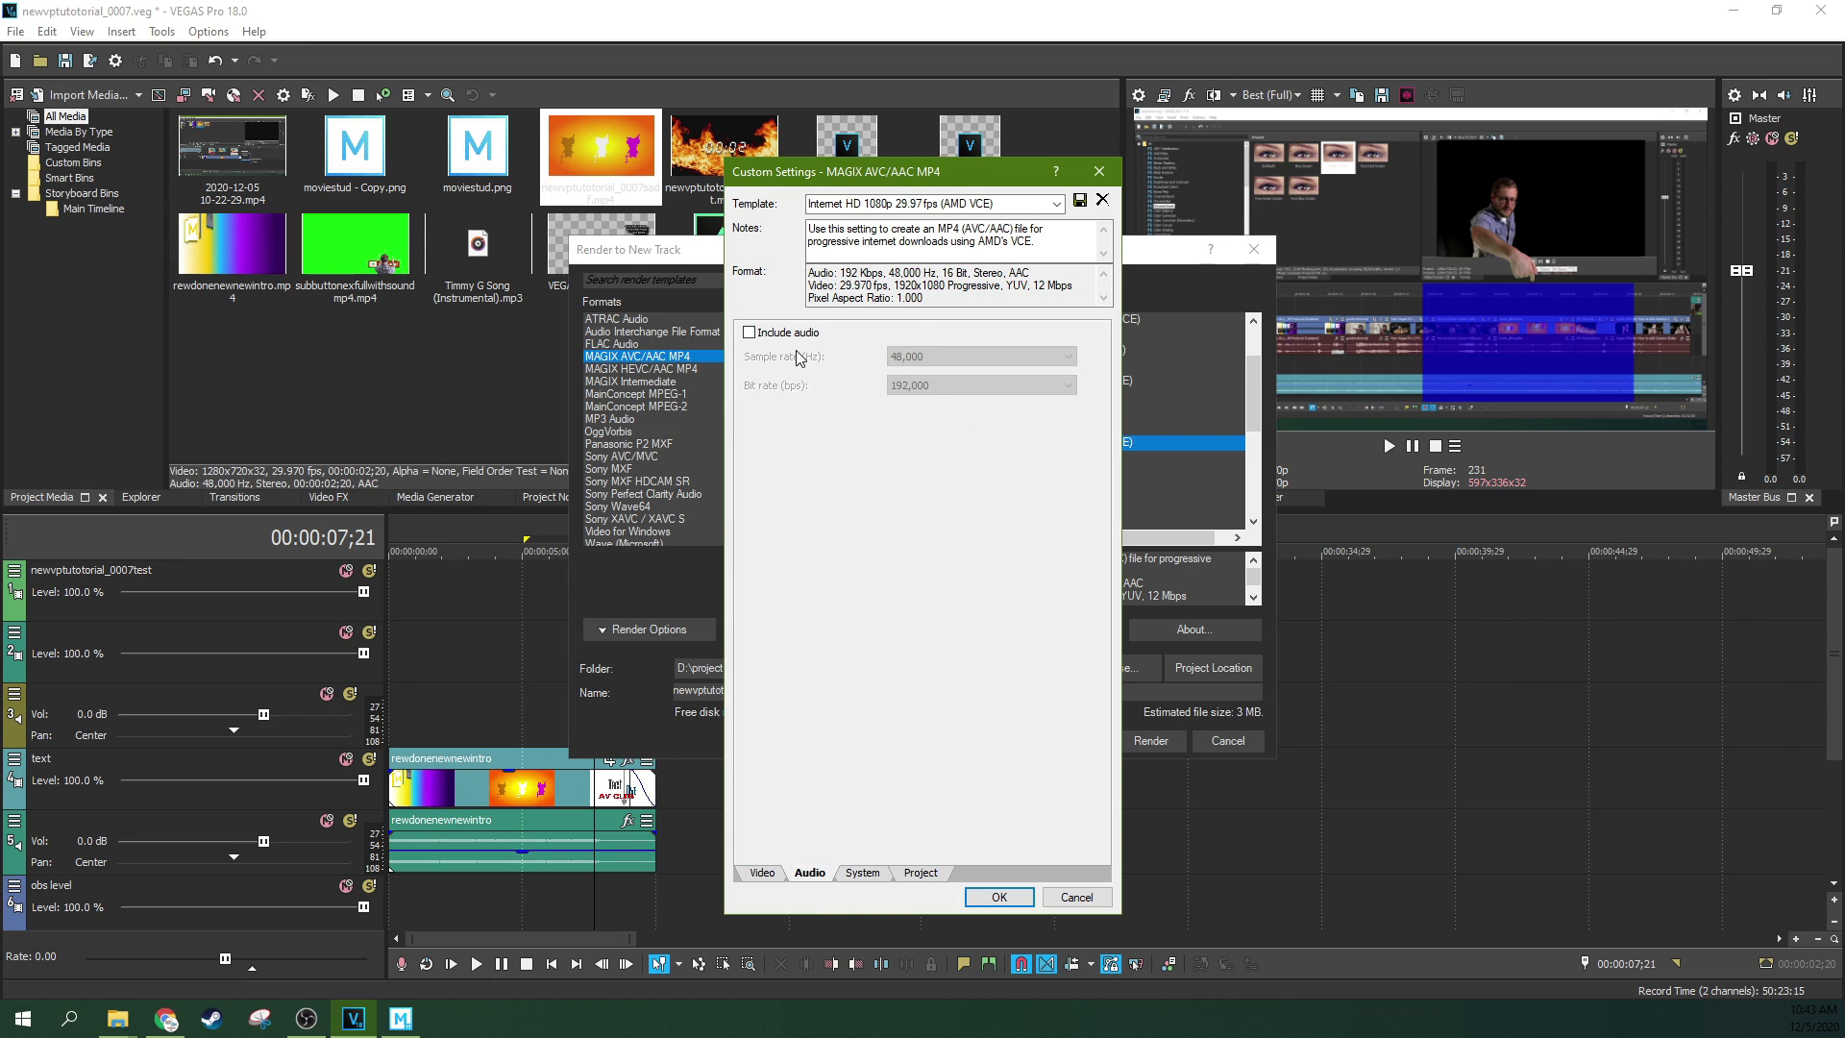
left_click(997, 899)
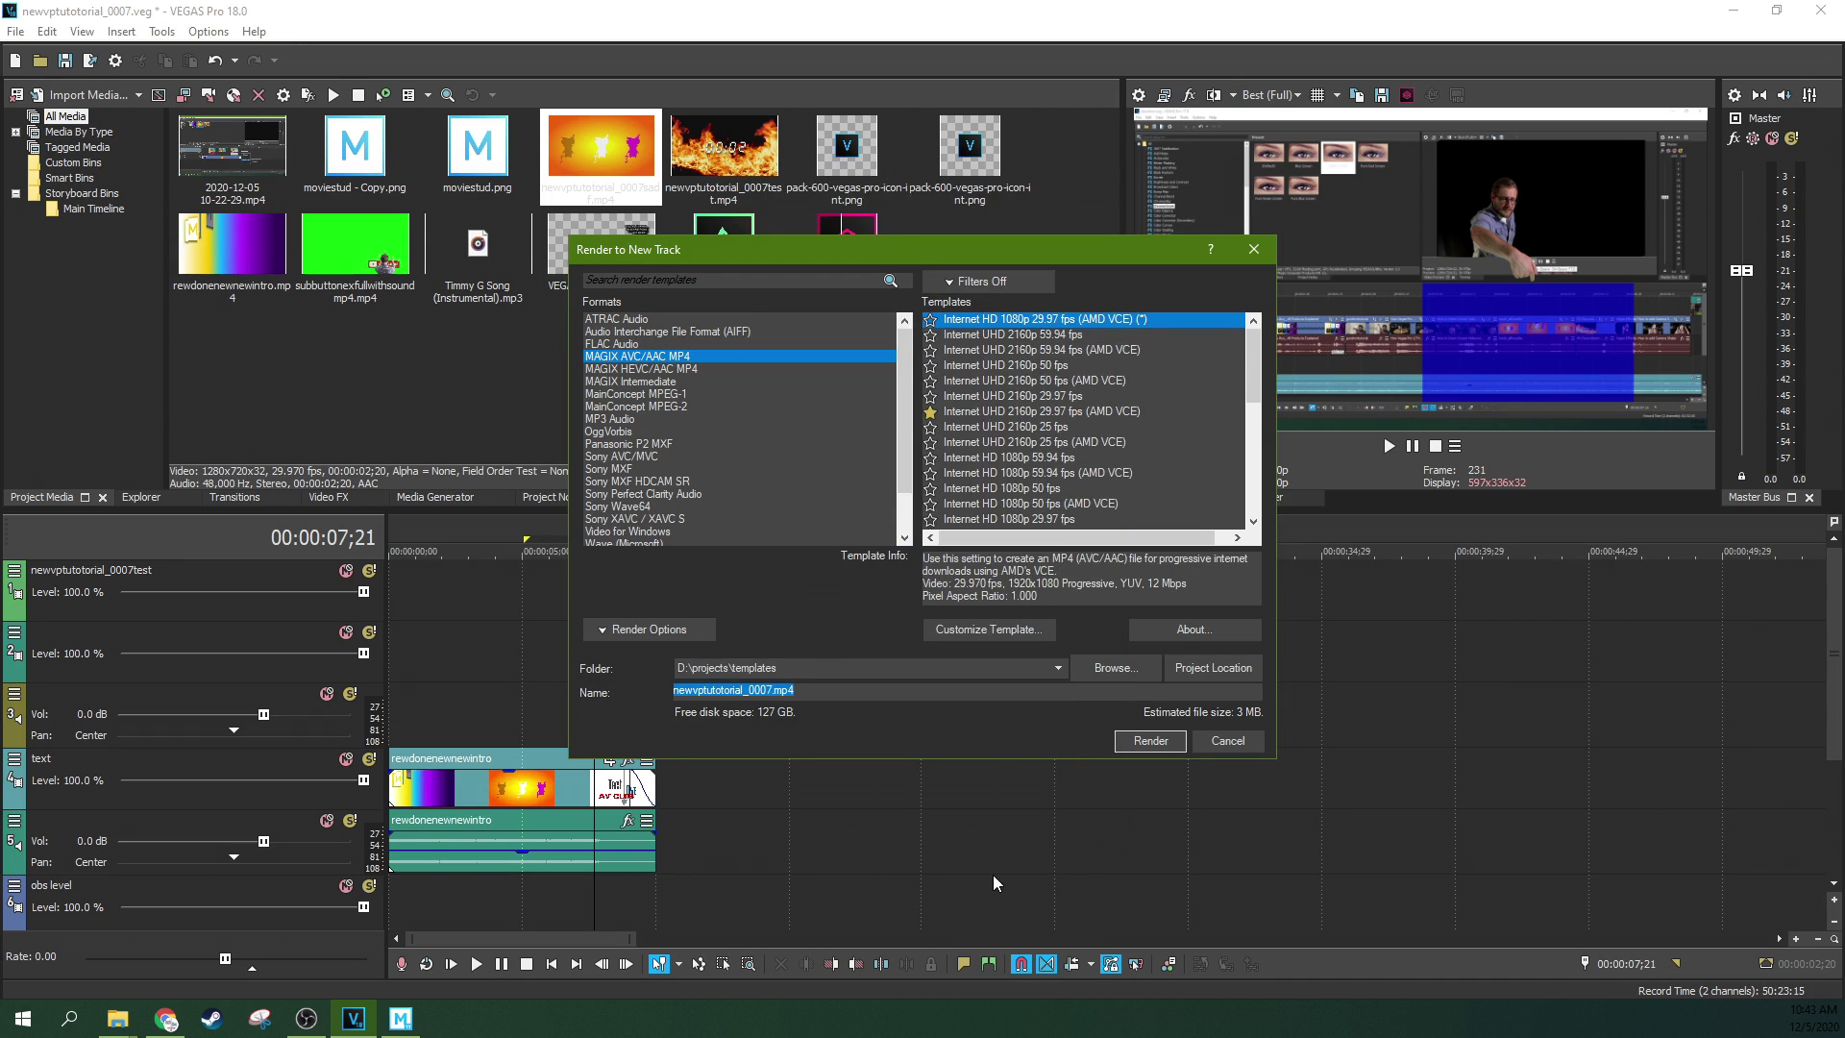
Step: Select the saved 1080p 30fps no sound template and review its settings
left_click(992, 324)
scroll(1020, 415, "down", 3)
scroll(1004, 429, "down", 3)
left_click(996, 449)
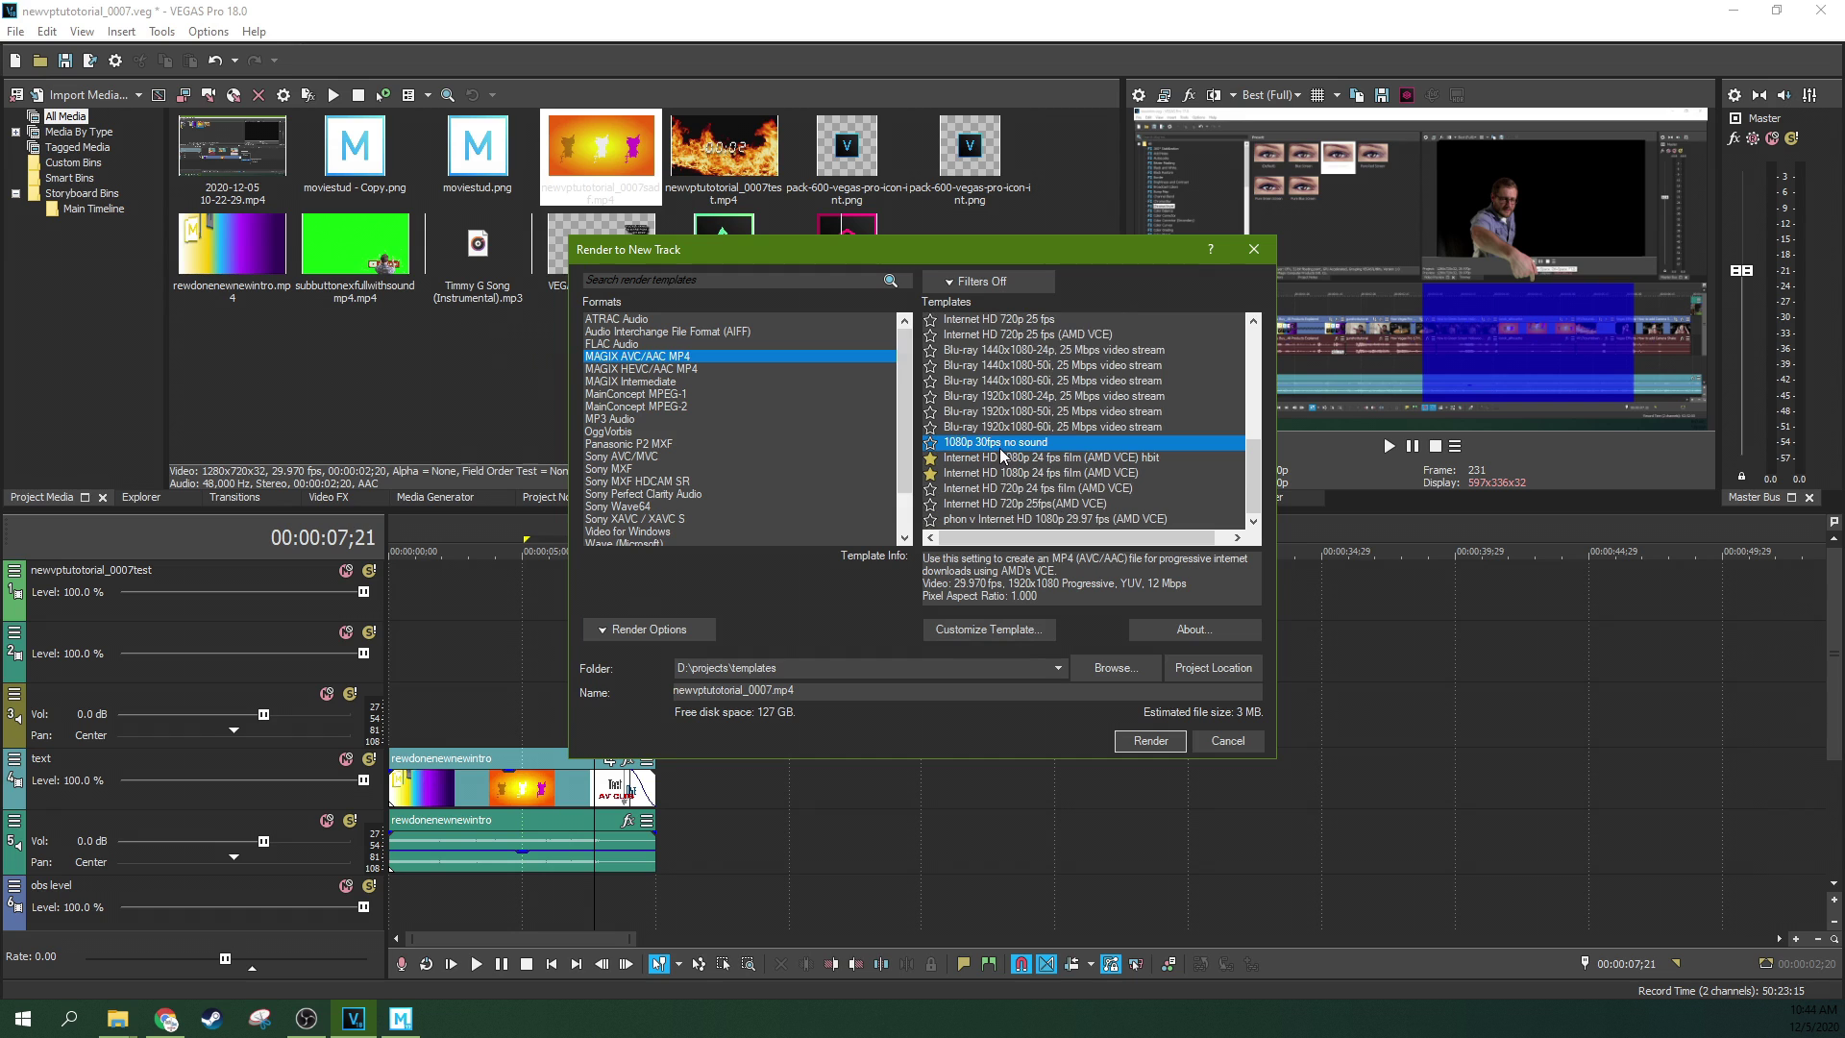
left_click(996, 629)
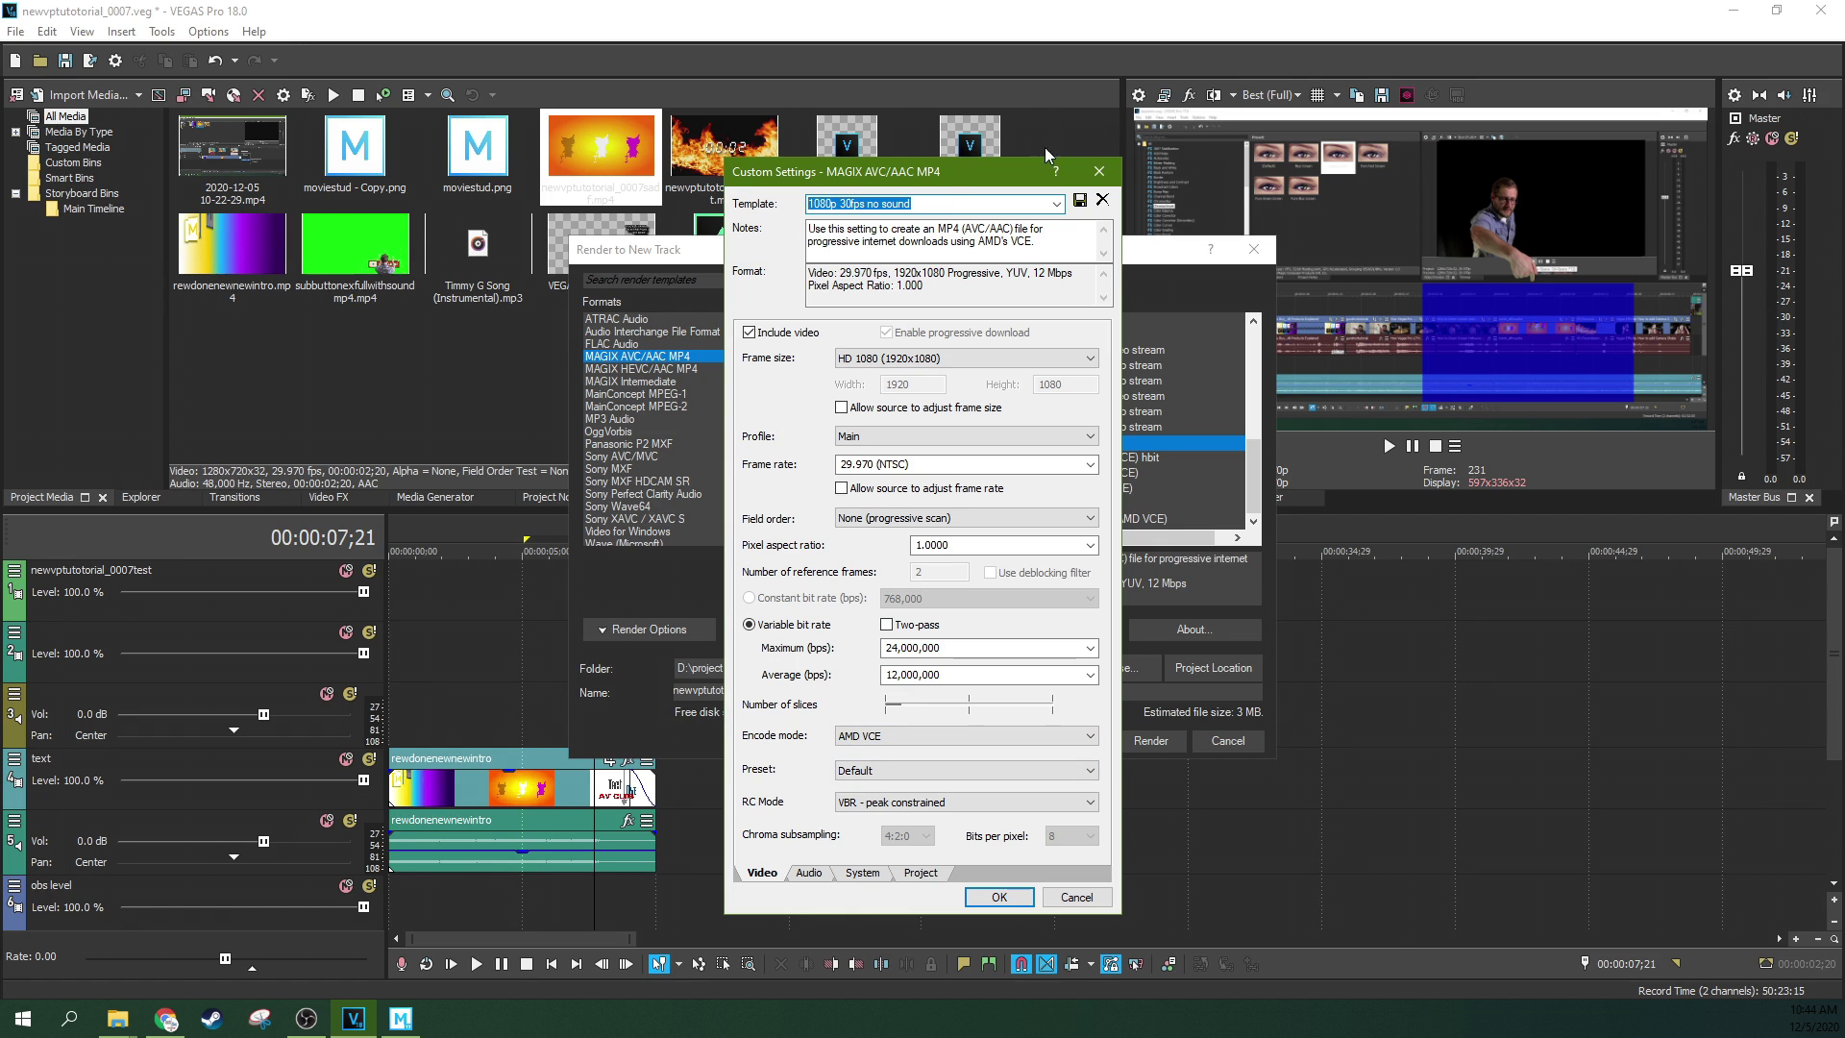
left_click(1100, 172)
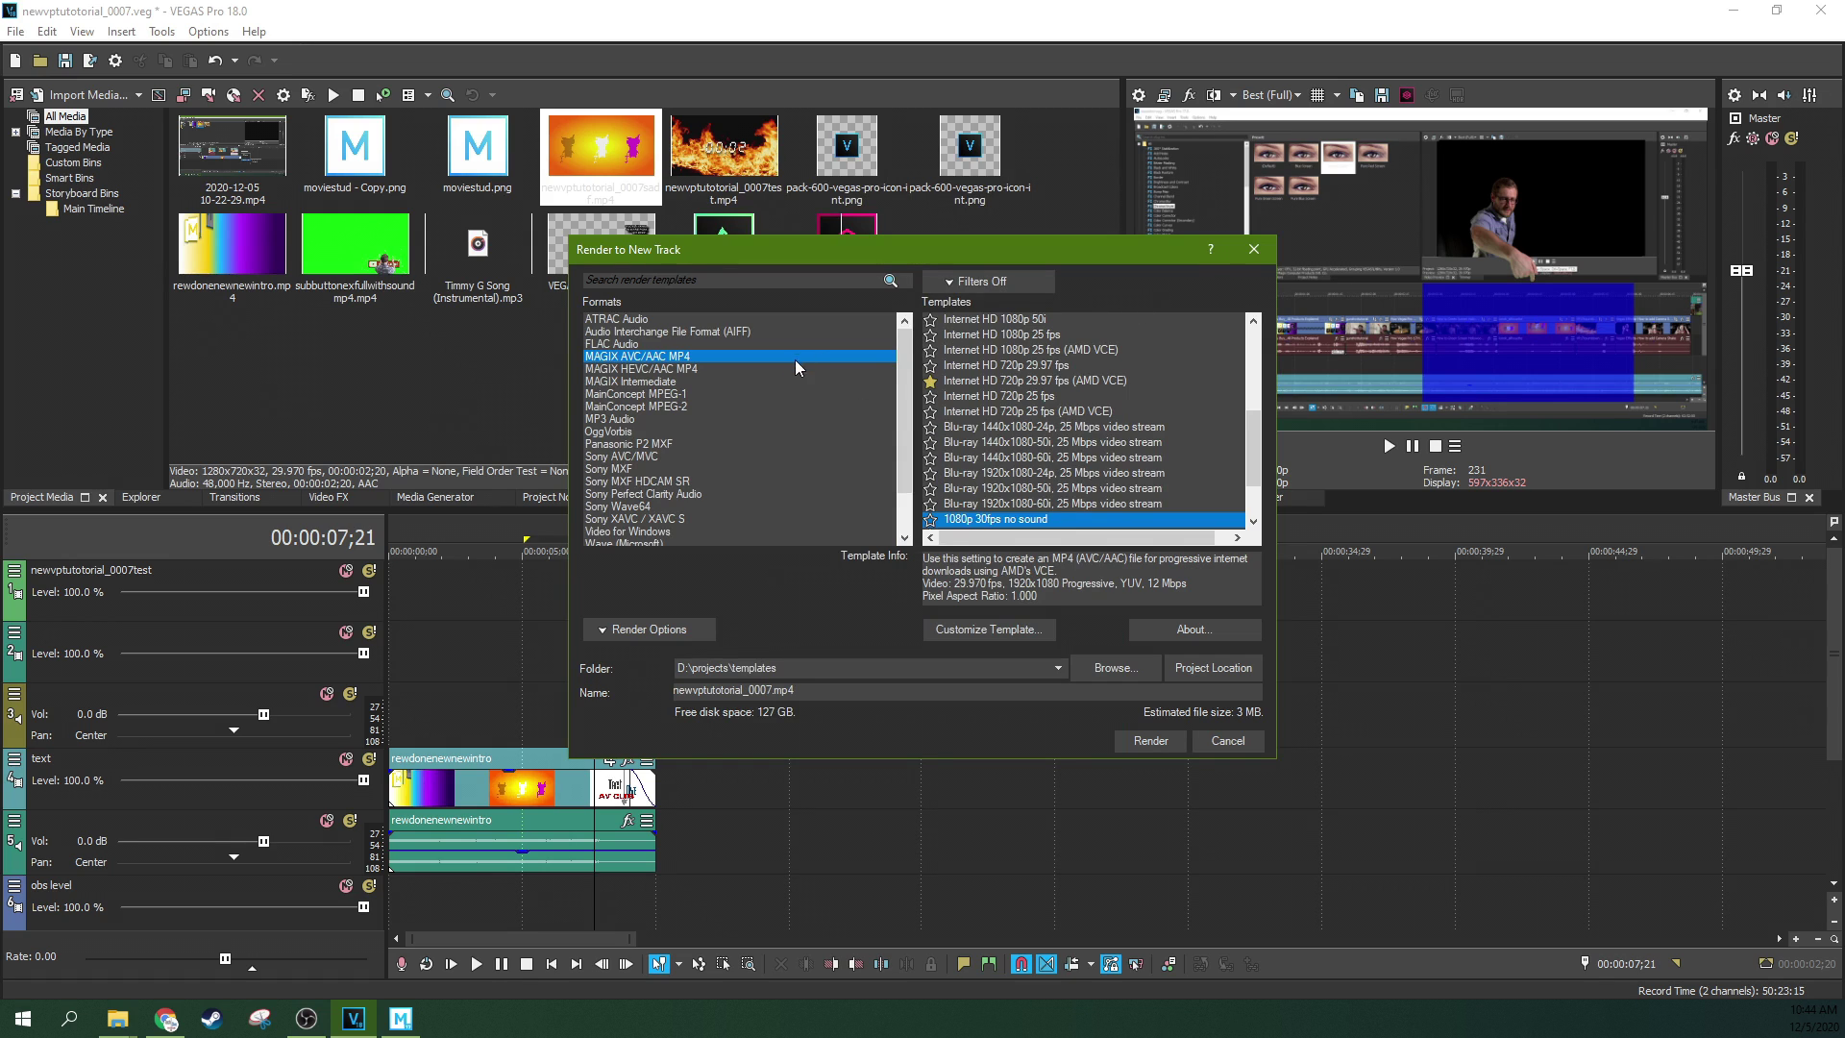
Step: Add xzvc to the output name and render newvptutorial_0007xzvc.mp4 to a new track
left_click(981, 521)
type("xzvc")
left_click(1149, 742)
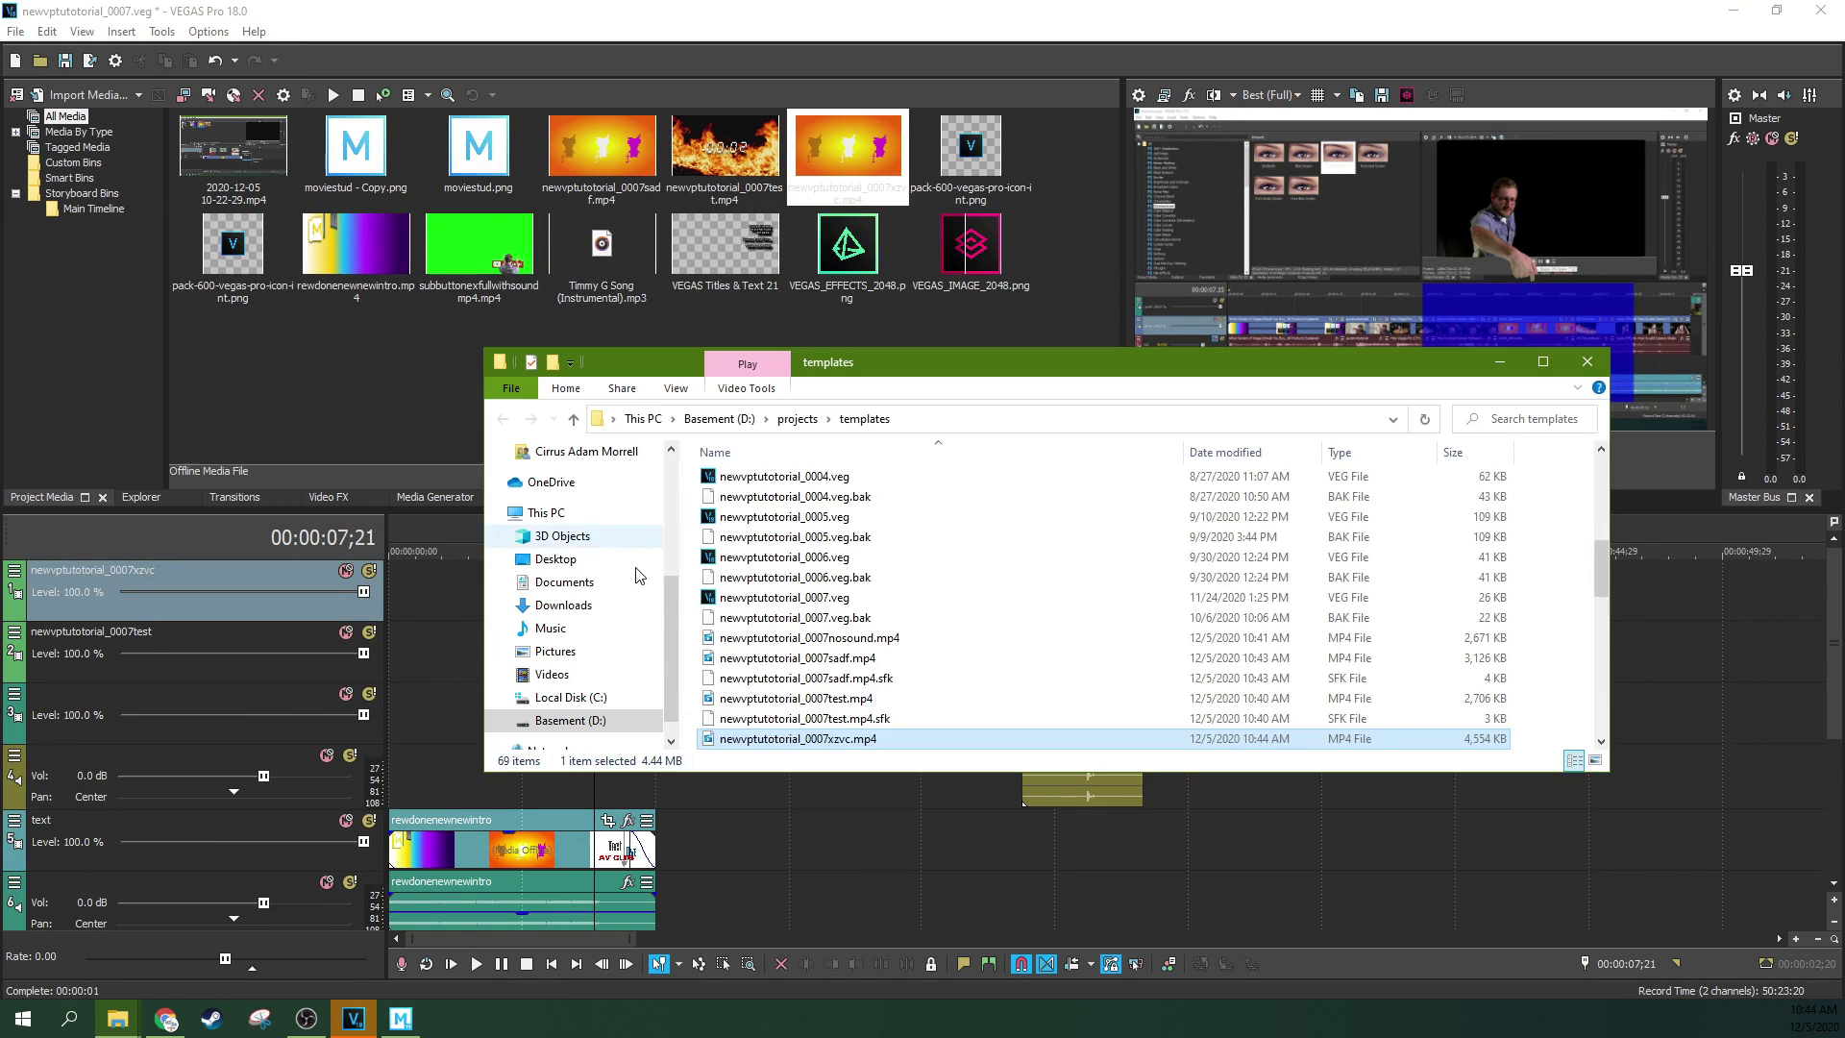
Step: Close the file browser and nudge the rendered xzvc clip slightly later on the top track
left_click(1586, 361)
mouse_move(573, 602)
left_mouse_down()
mouse_move(613, 606)
mouse_move(561, 606)
left_mouse_up()
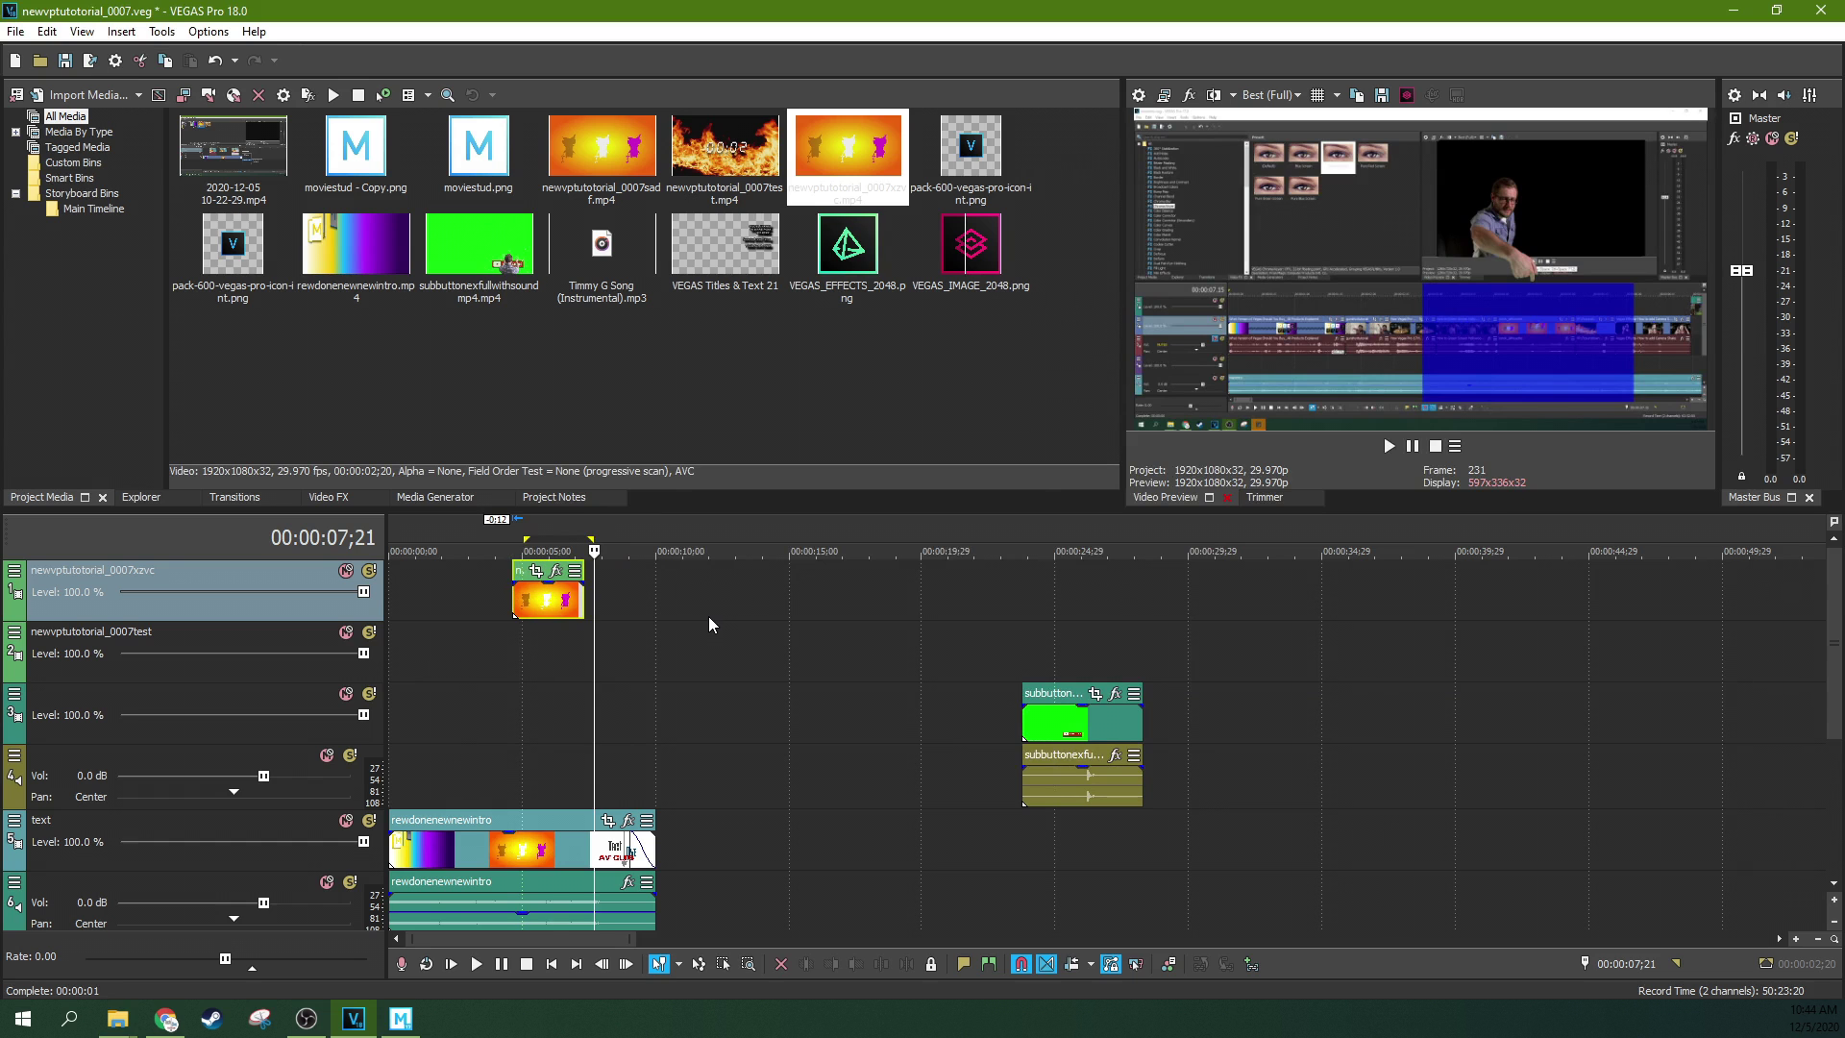